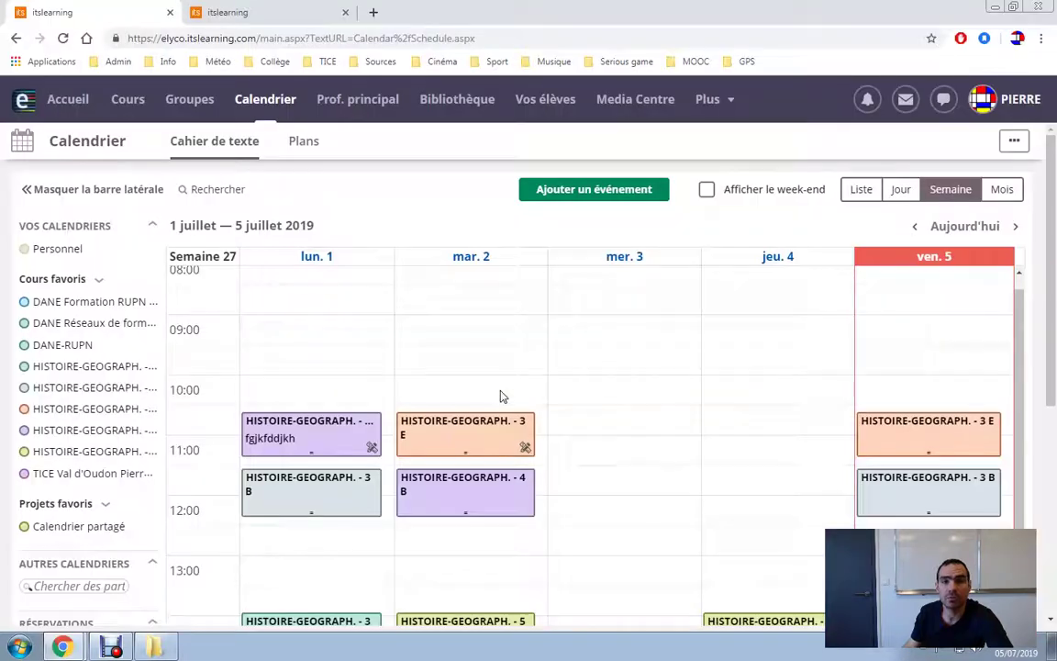
Open the list of all courses and examine the available courses and which of them are marked as favourites
click(134, 110)
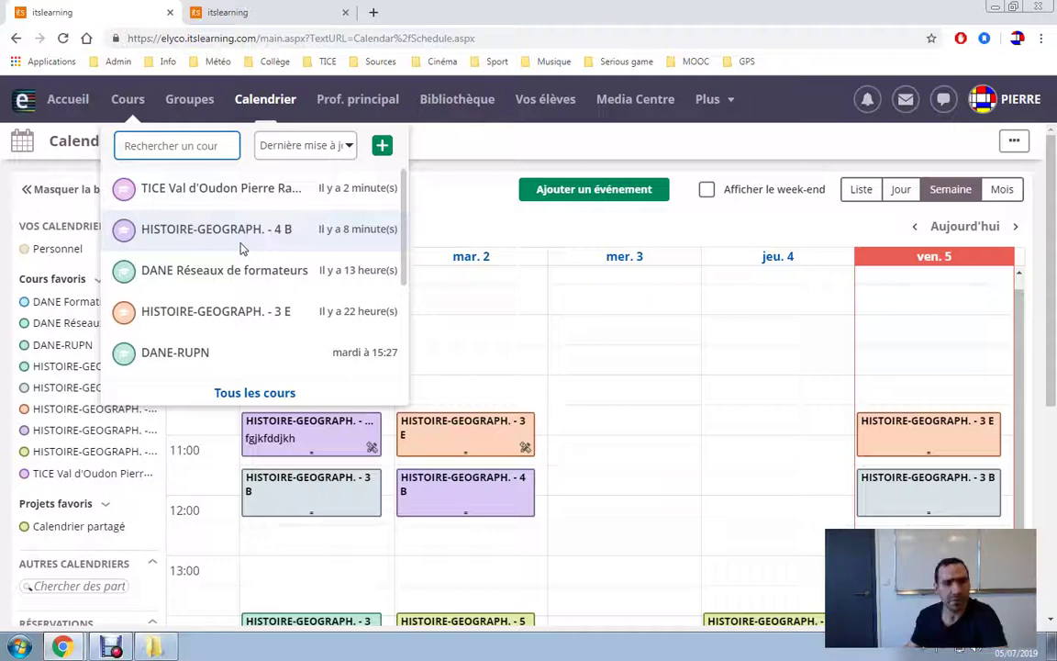
scroll(242, 248, down, 3)
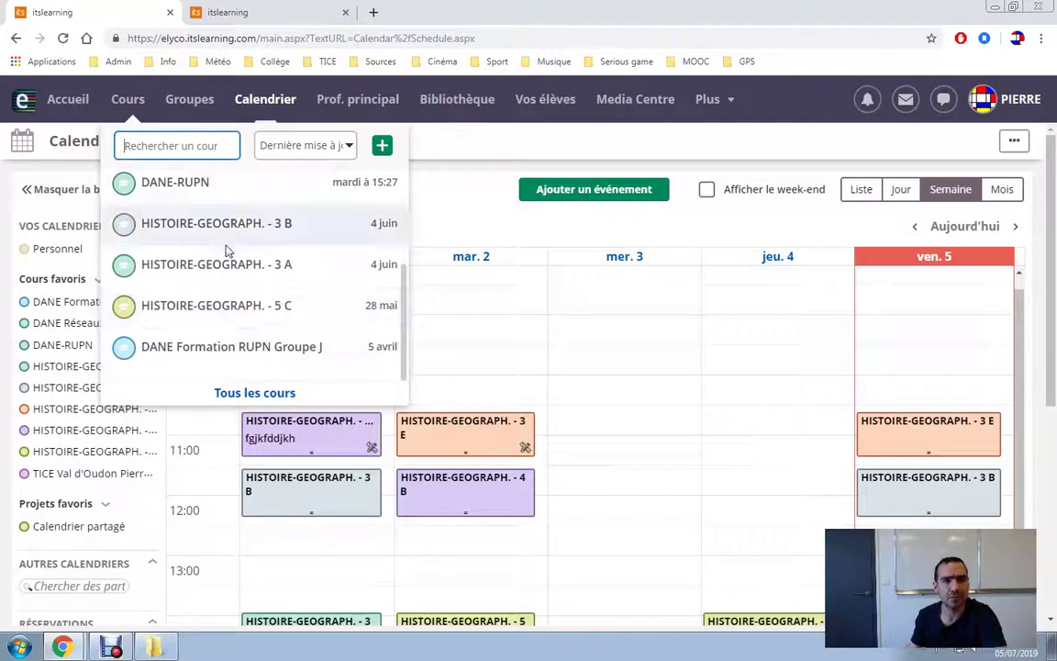
scroll(228, 251, up, 3)
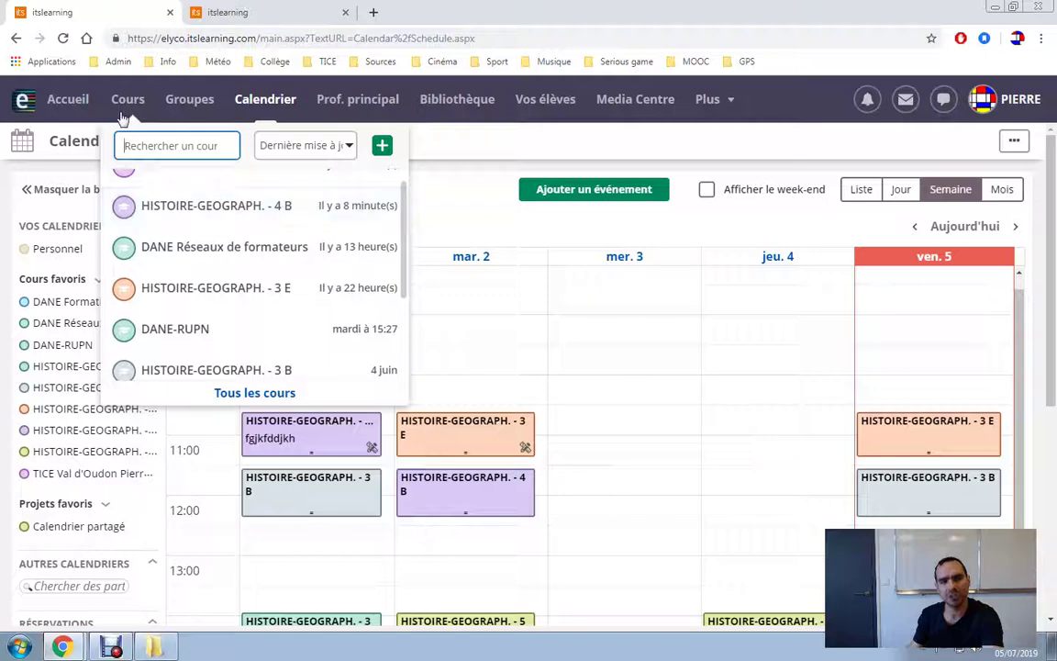
click(258, 395)
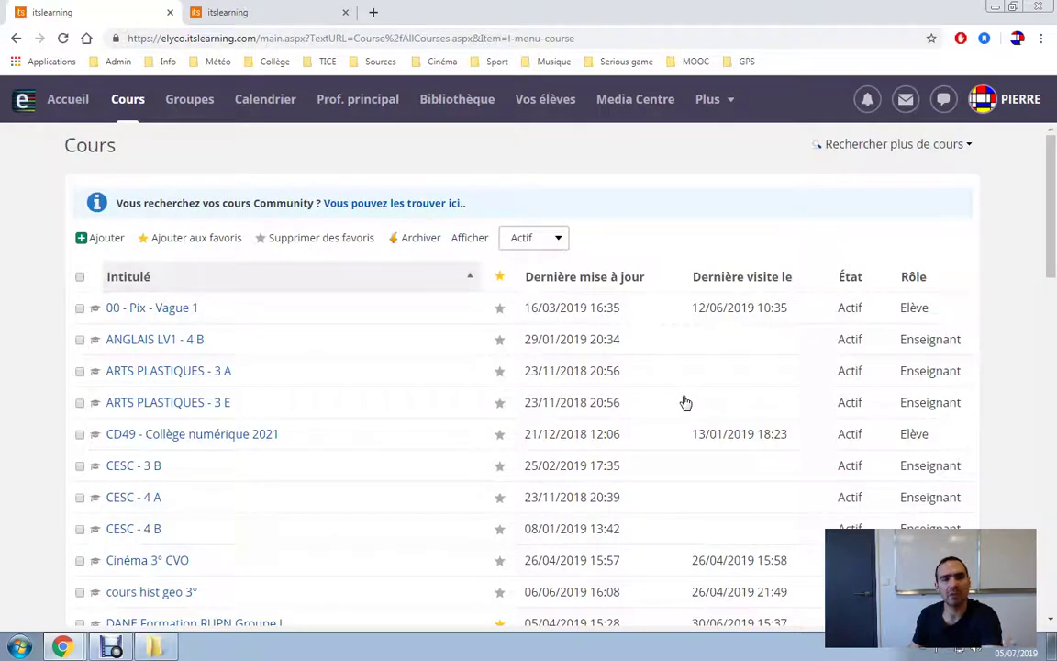
scroll(389, 359, down, 2)
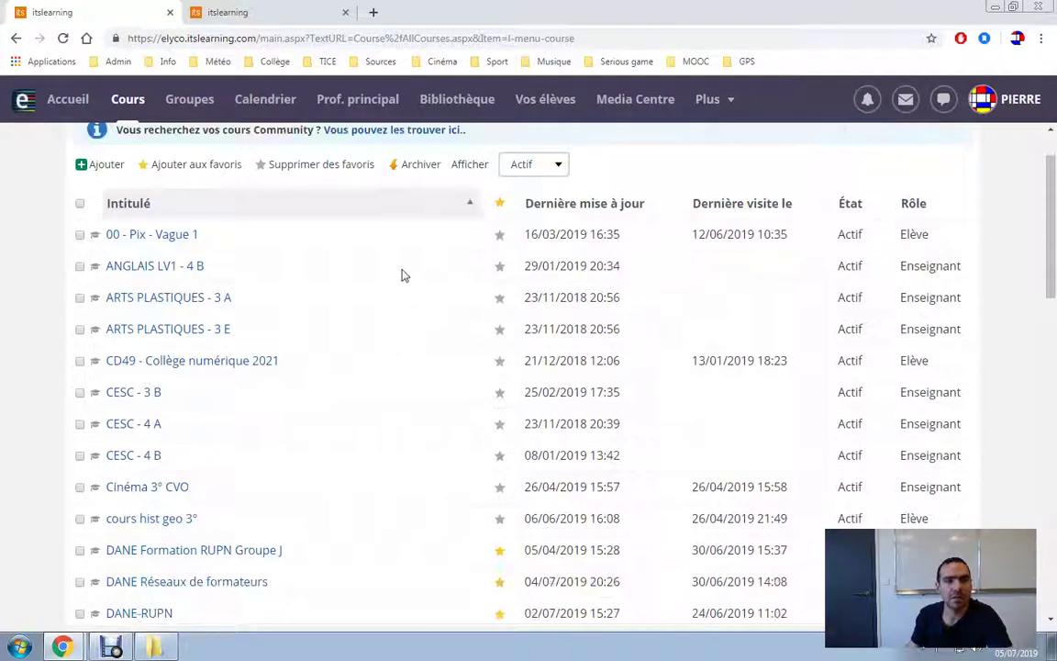
scroll(418, 264, up, 1)
scroll(529, 312, down, 5)
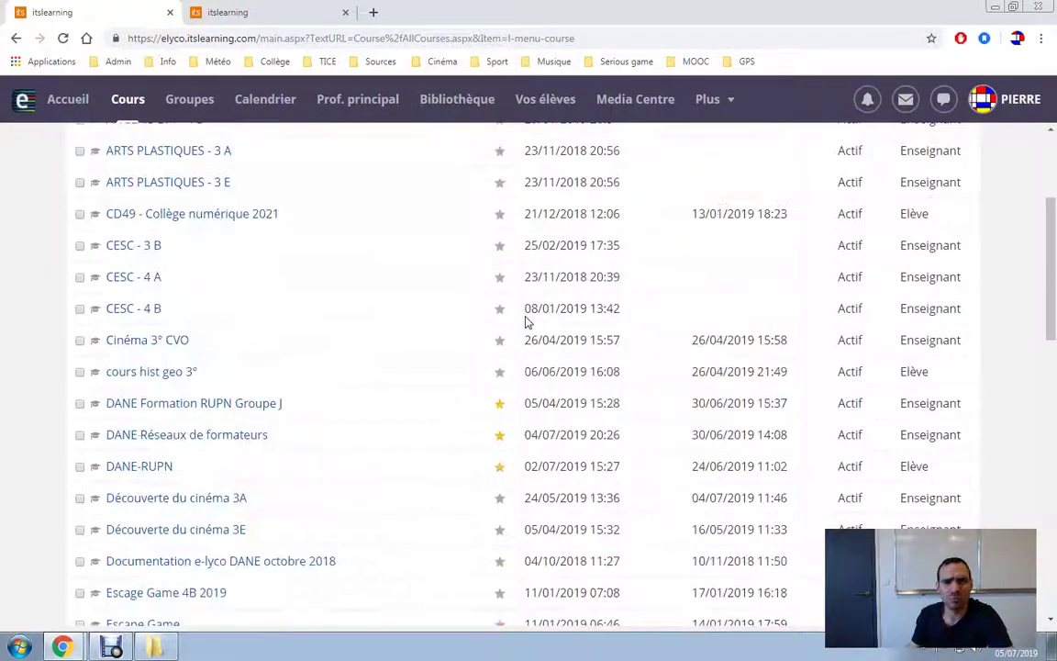
scroll(525, 321, down, 6)
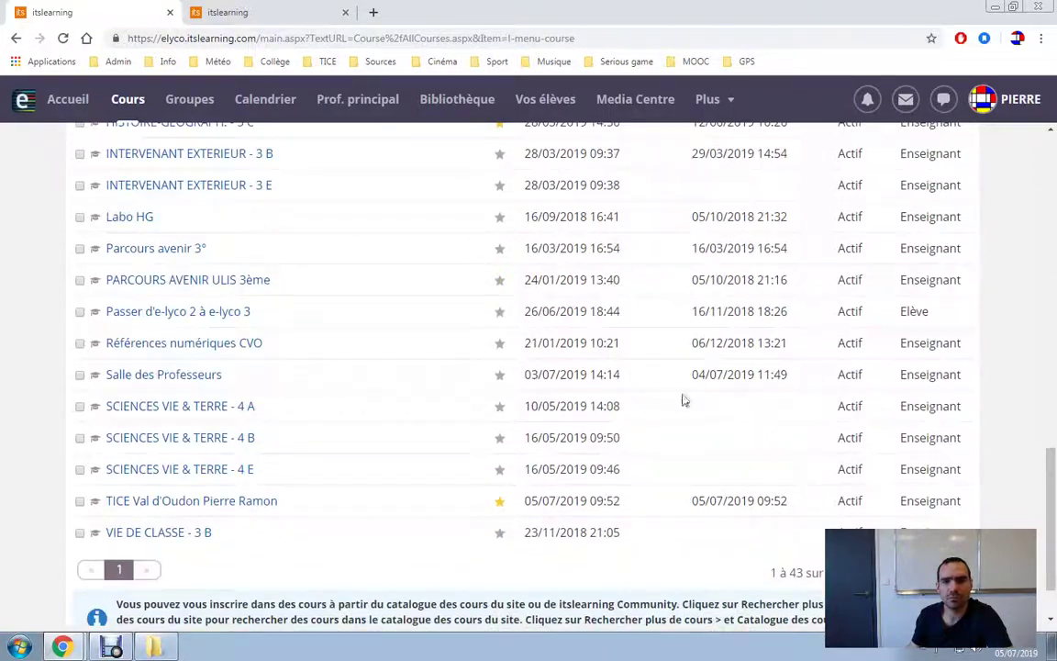
scroll(733, 446, up, 1)
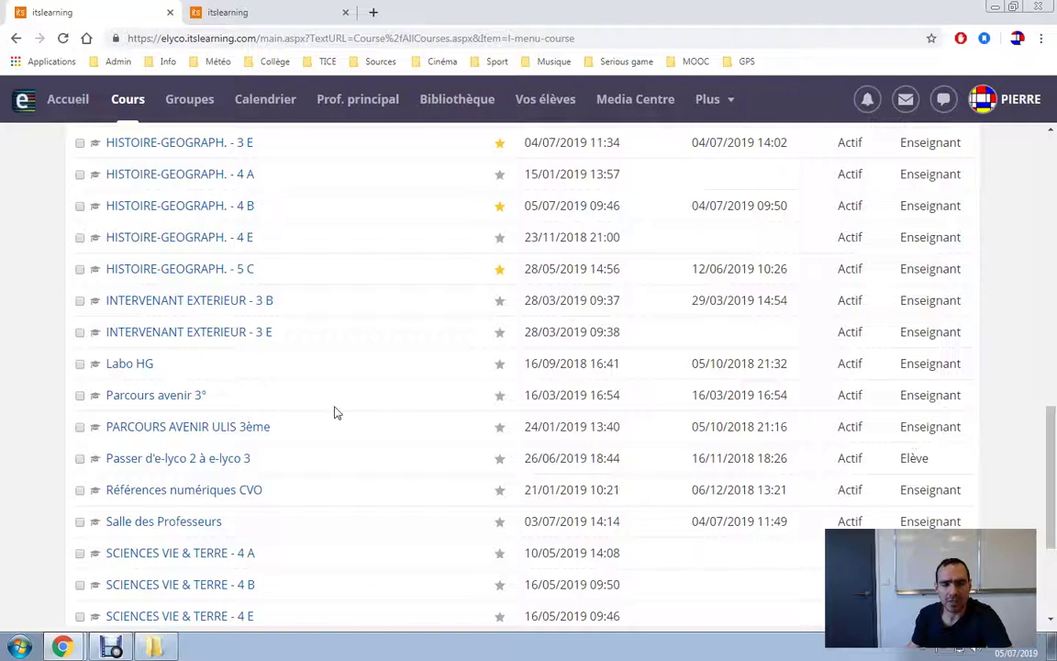
scroll(334, 413, up, 2)
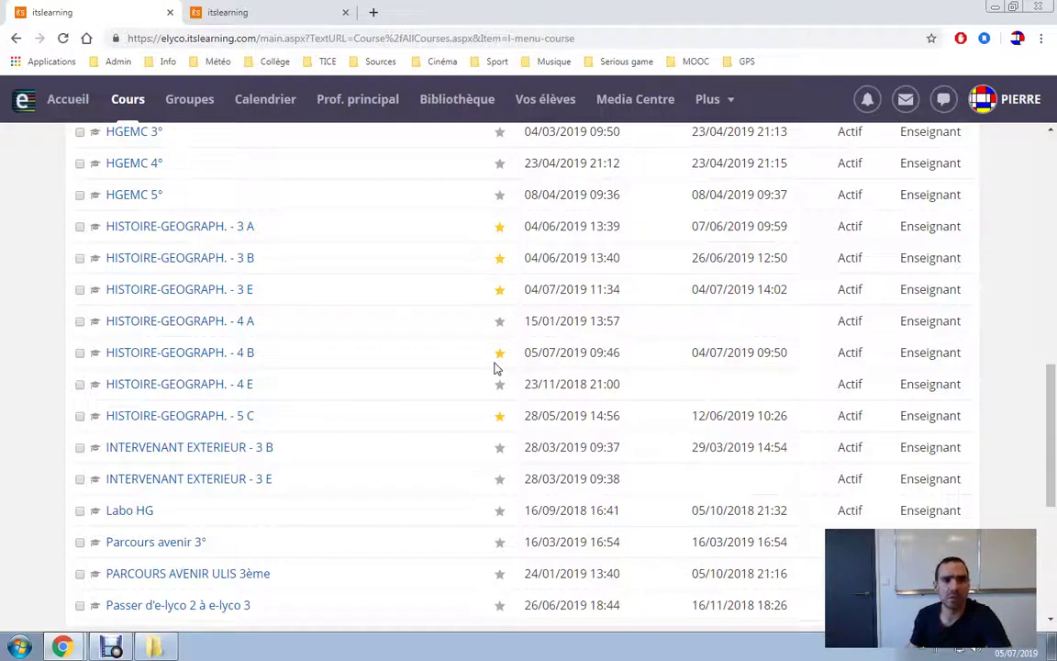
Open the HISTOIRE-GEOGRAPH. - 3 E course and display its plans
click(134, 105)
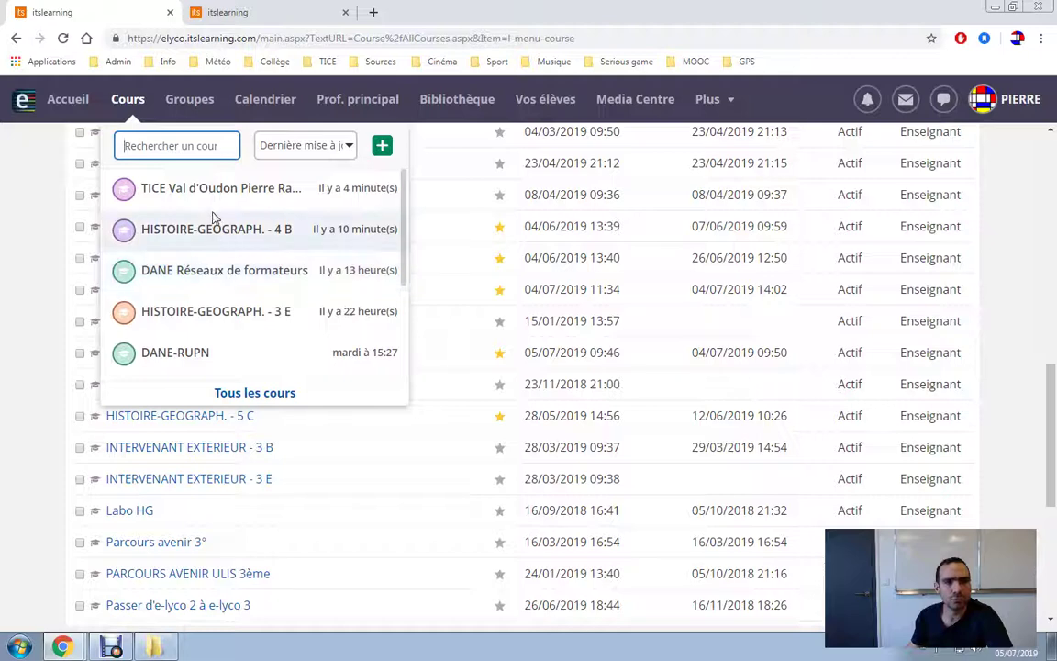
scroll(211, 216, down, 1)
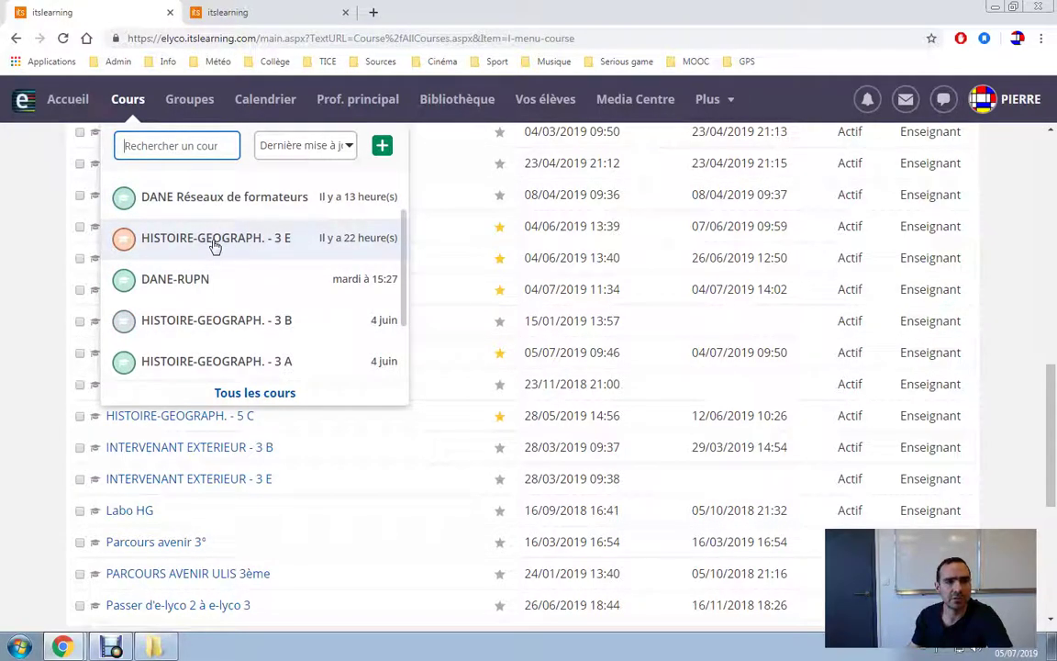
click(214, 242)
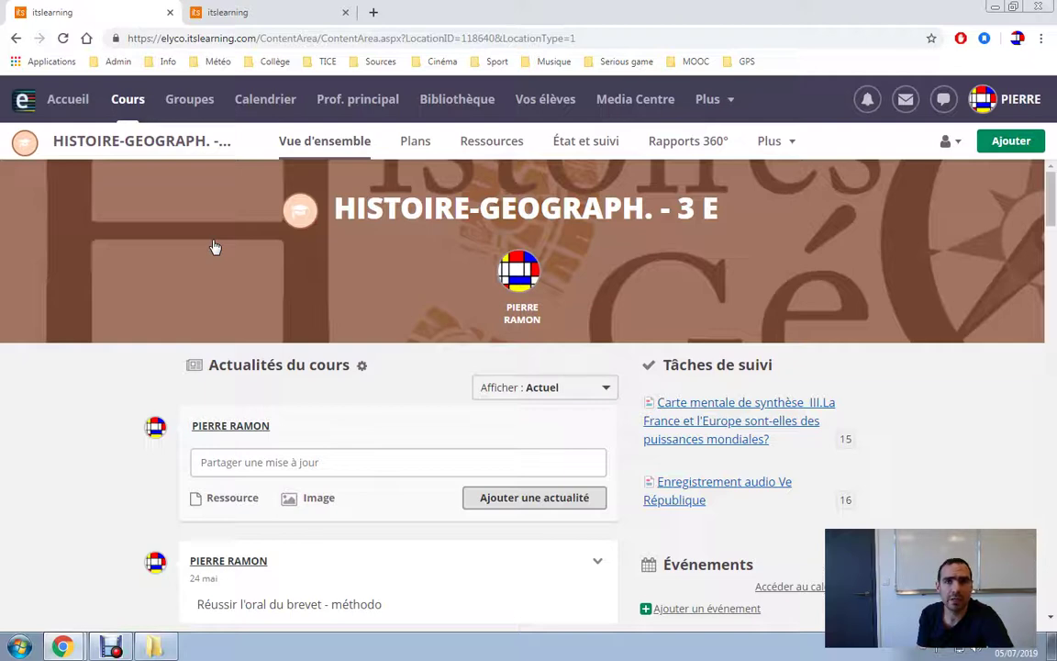
click(414, 143)
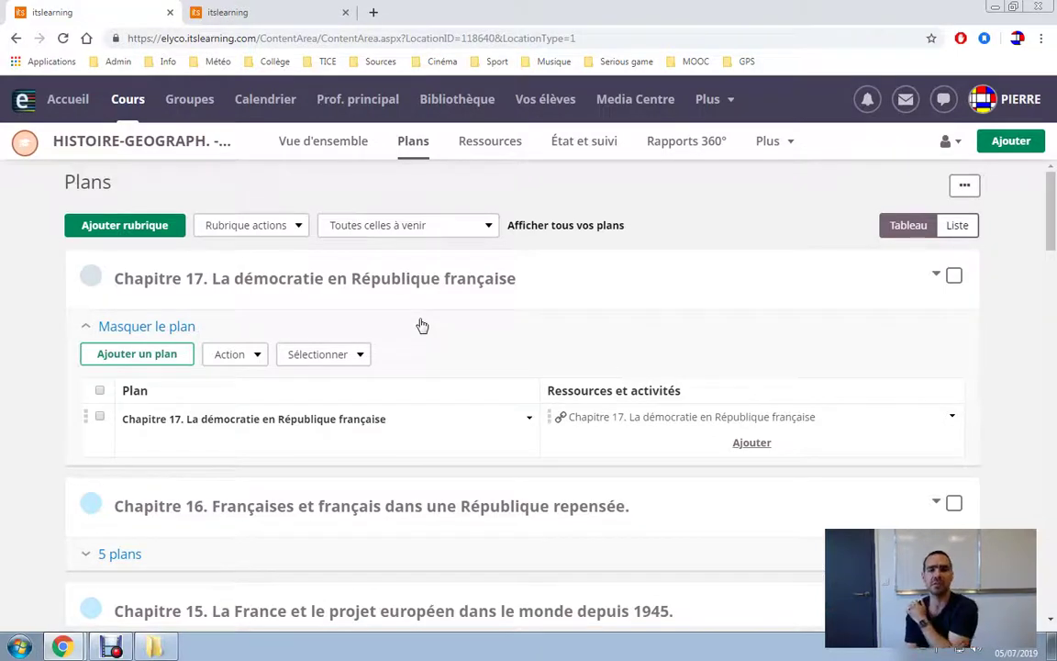
Open the course resources and examine the contents of the folder "Chapitre 1 - Civils et militaires dans la Première Guerre mondiale."
click(487, 147)
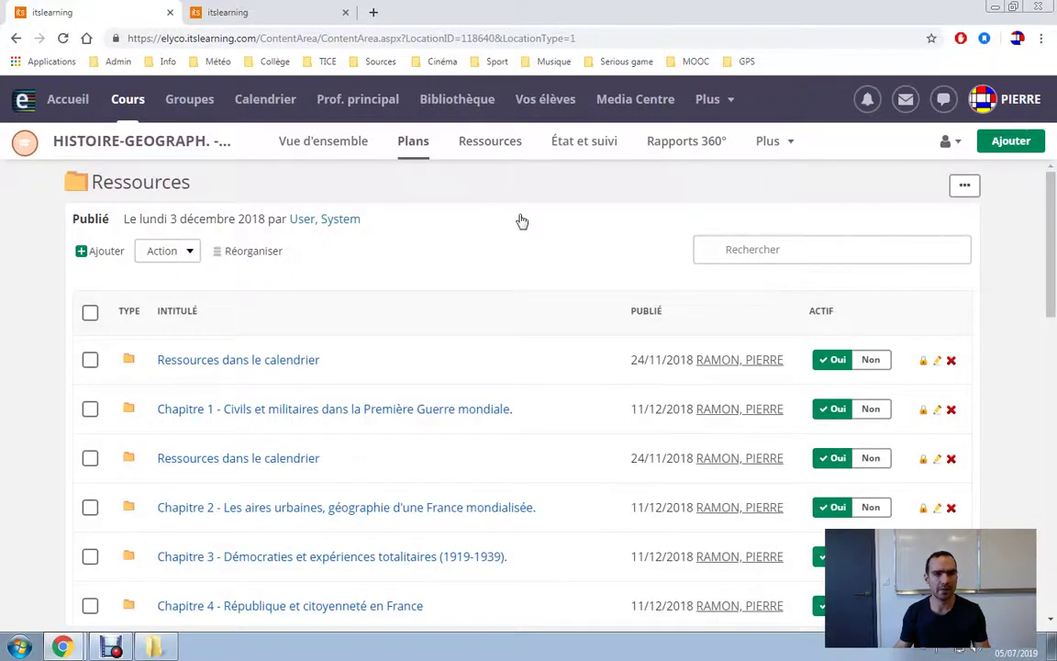
scroll(486, 285, down, 1)
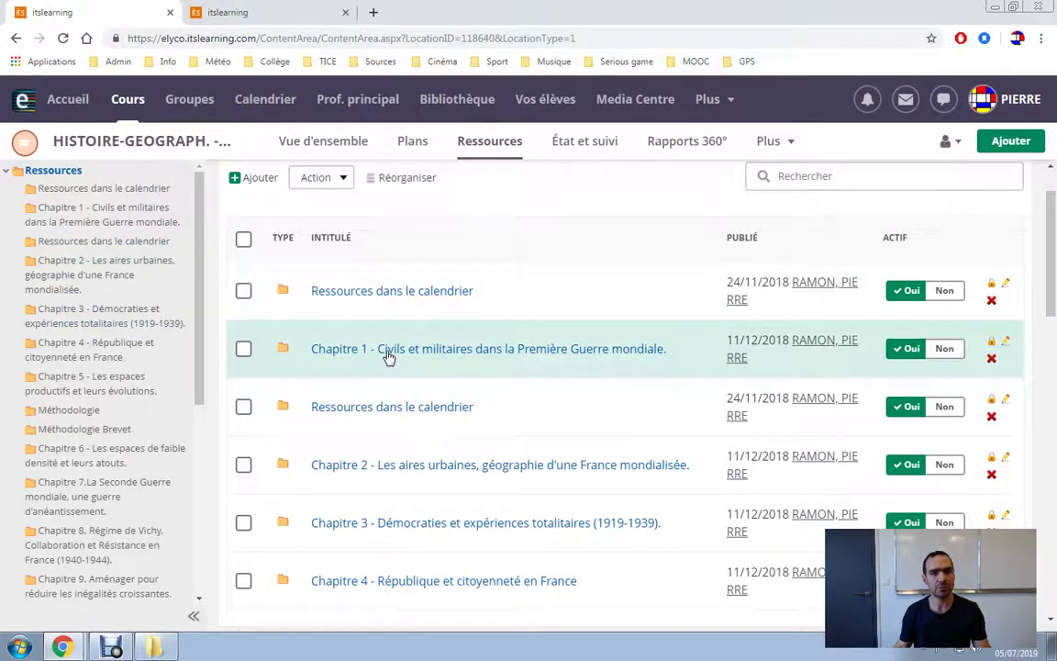
click(389, 354)
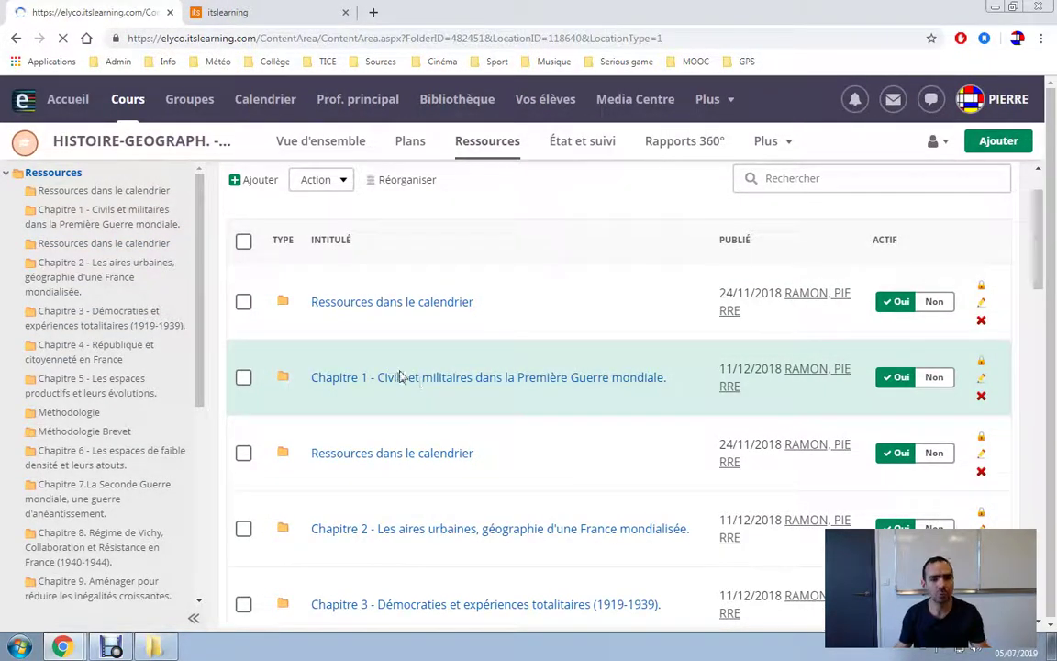
click(401, 375)
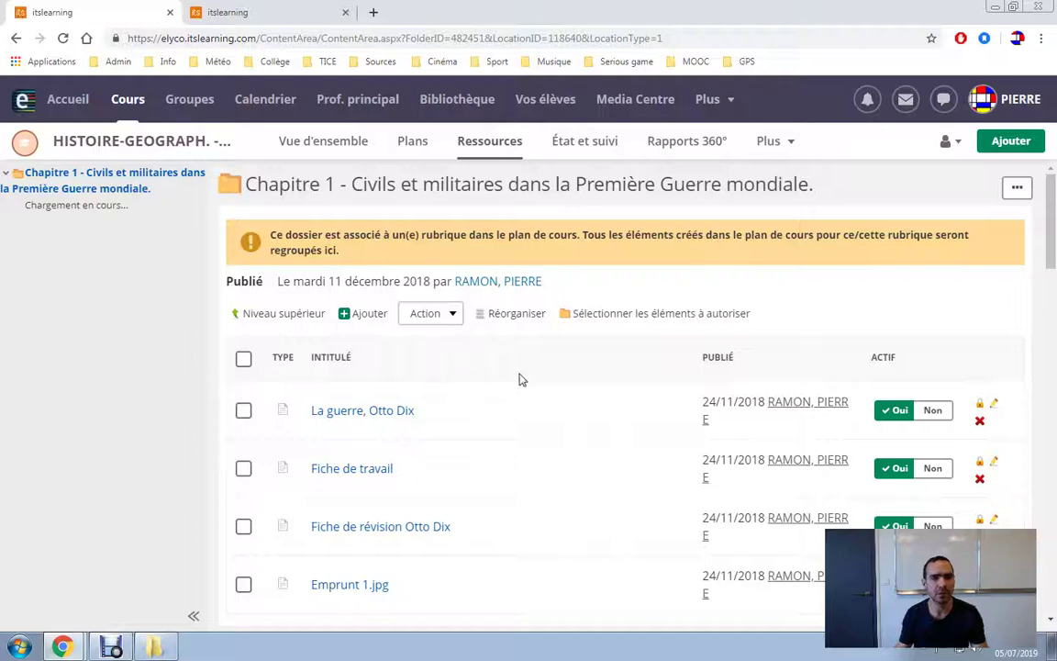
scroll(523, 378, down, 3)
scroll(527, 377, down, 5)
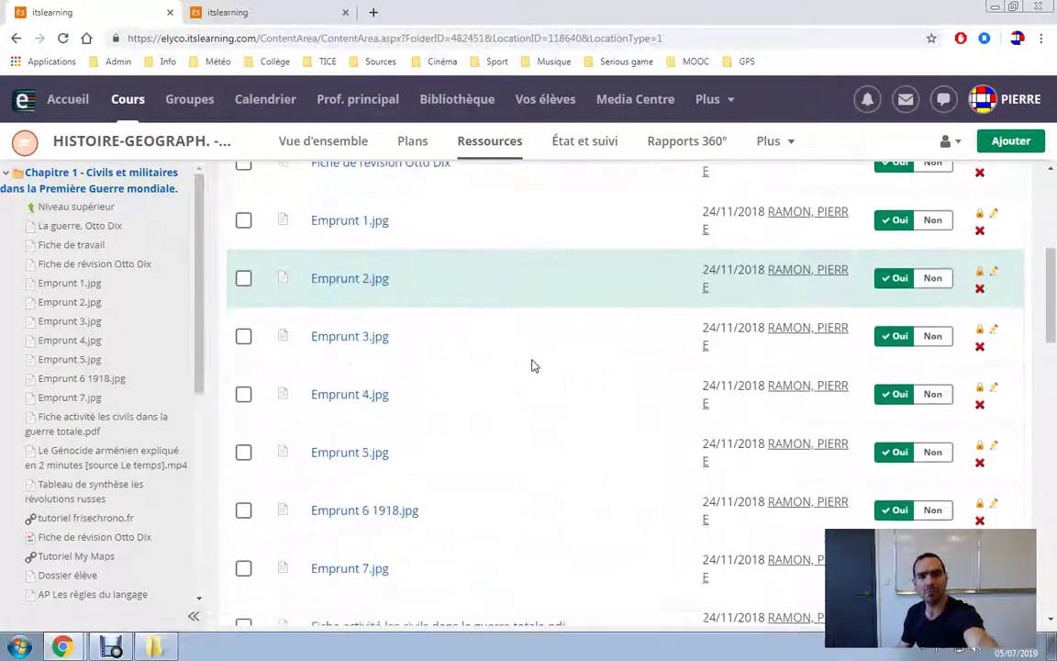
scroll(536, 382, down, 10)
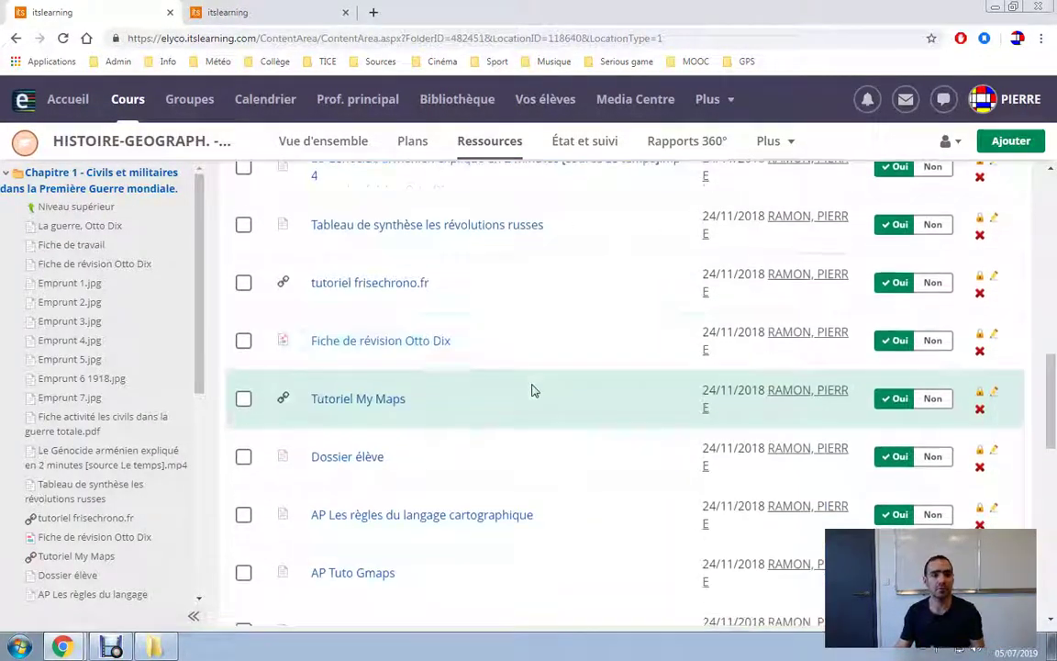
scroll(531, 390, down, 3)
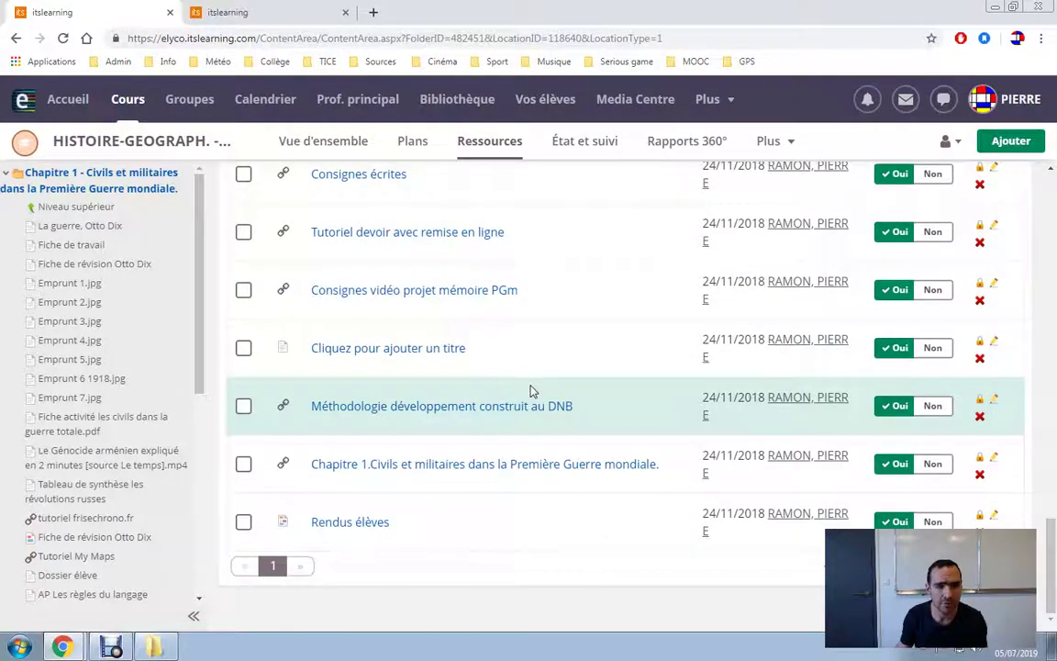
scroll(625, 520, up, 7)
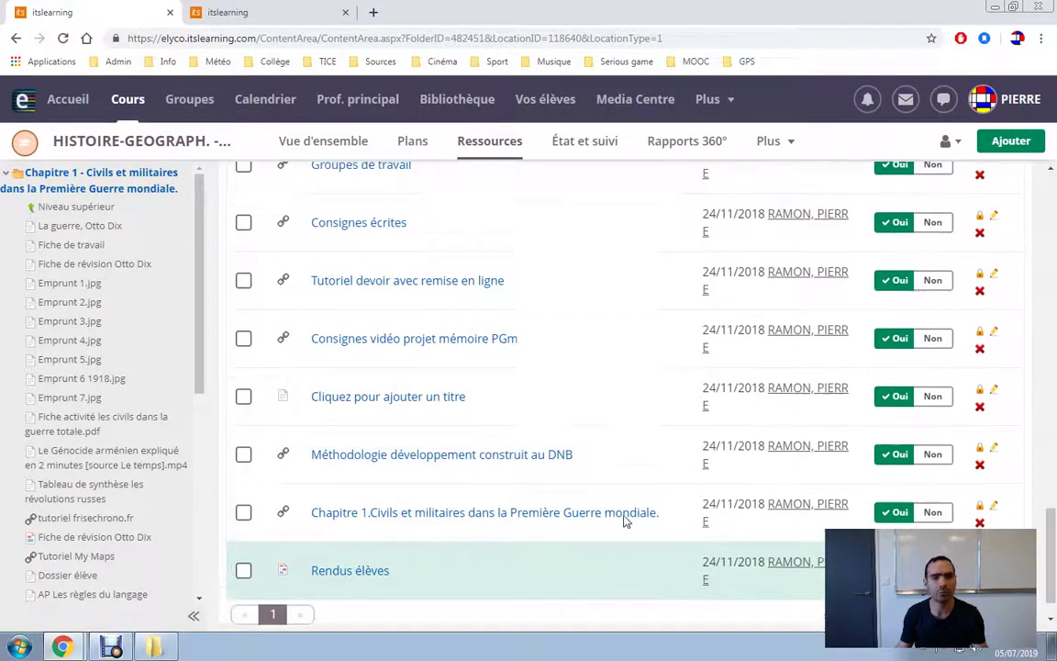
scroll(613, 506, up, 12)
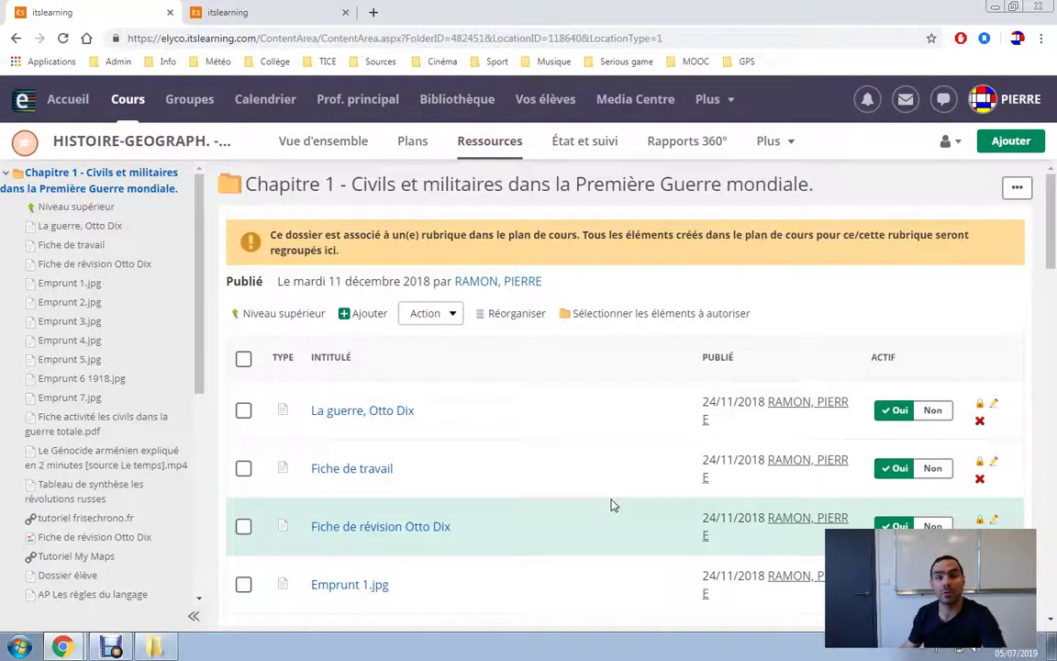
Return to the course plans, collapse the Chapitre 17 section and look through all the sections of the course plan
click(404, 147)
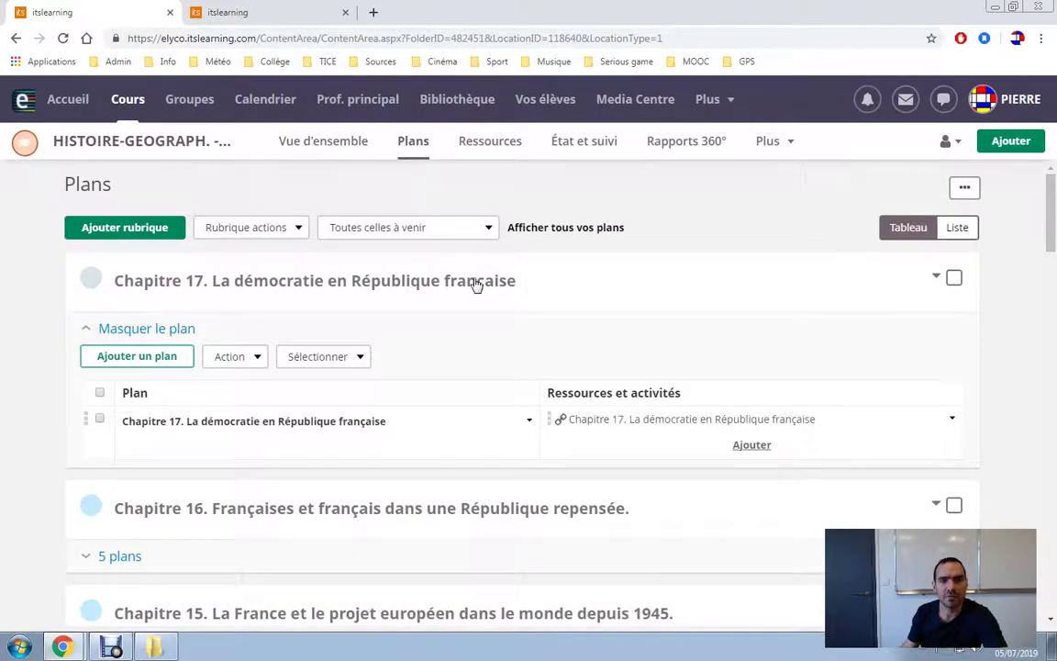
click(171, 330)
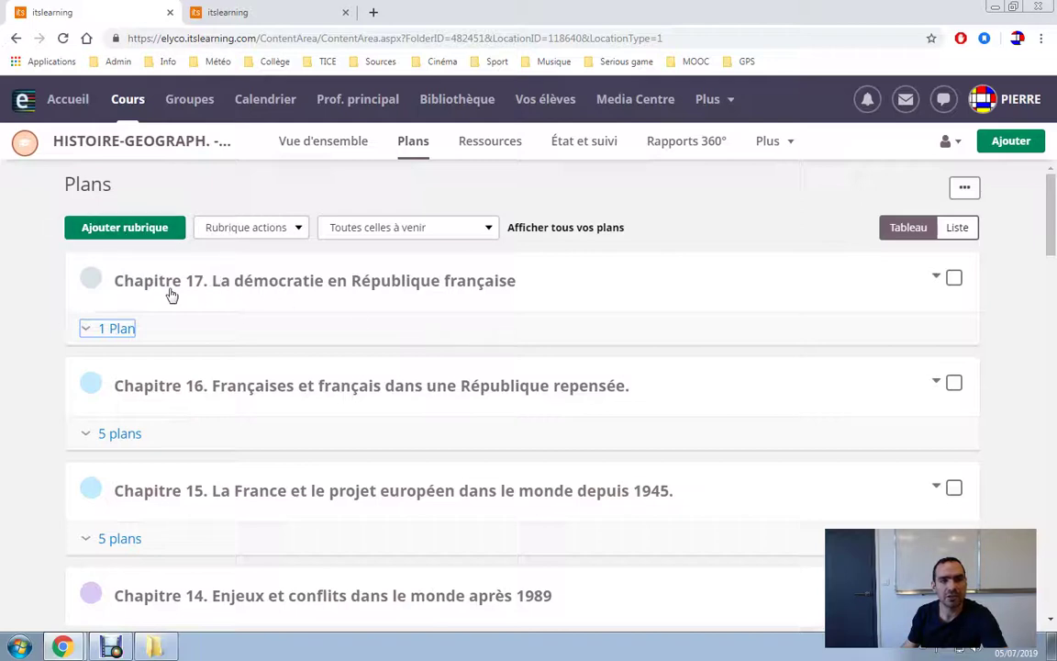
scroll(449, 386, down, 4)
scroll(459, 386, down, 13)
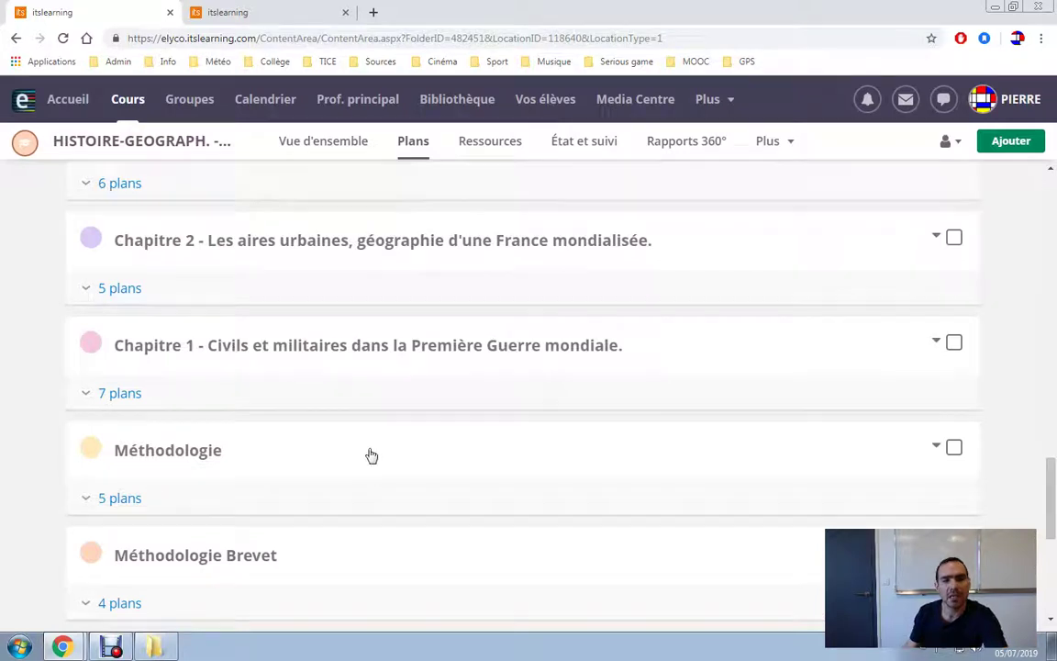
scroll(330, 436, down, 1)
scroll(430, 485, down, 4)
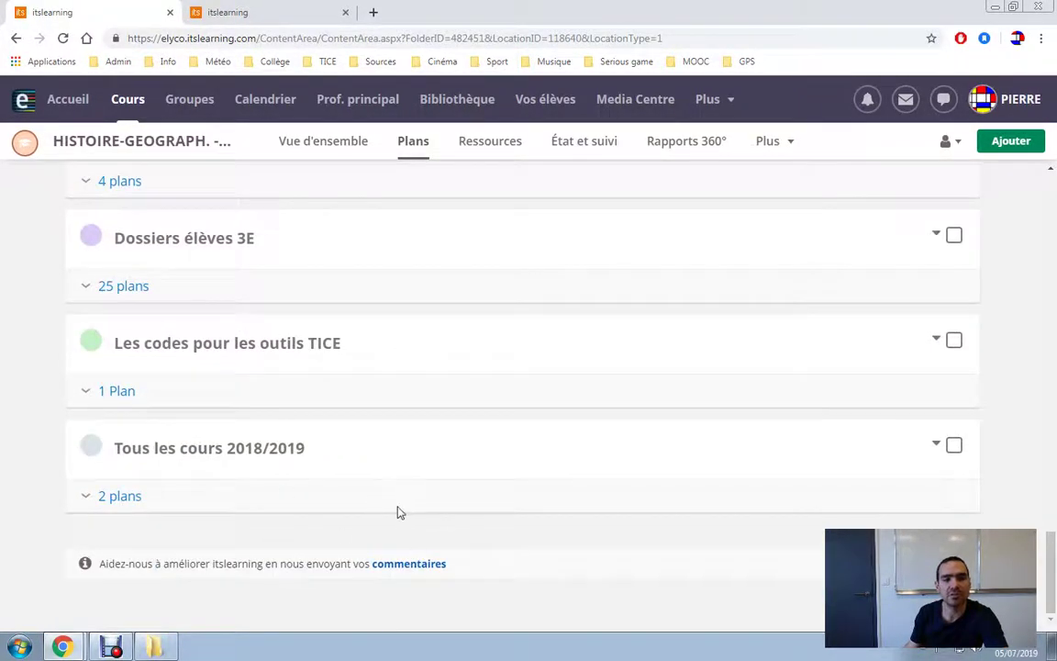
scroll(400, 514, up, 2)
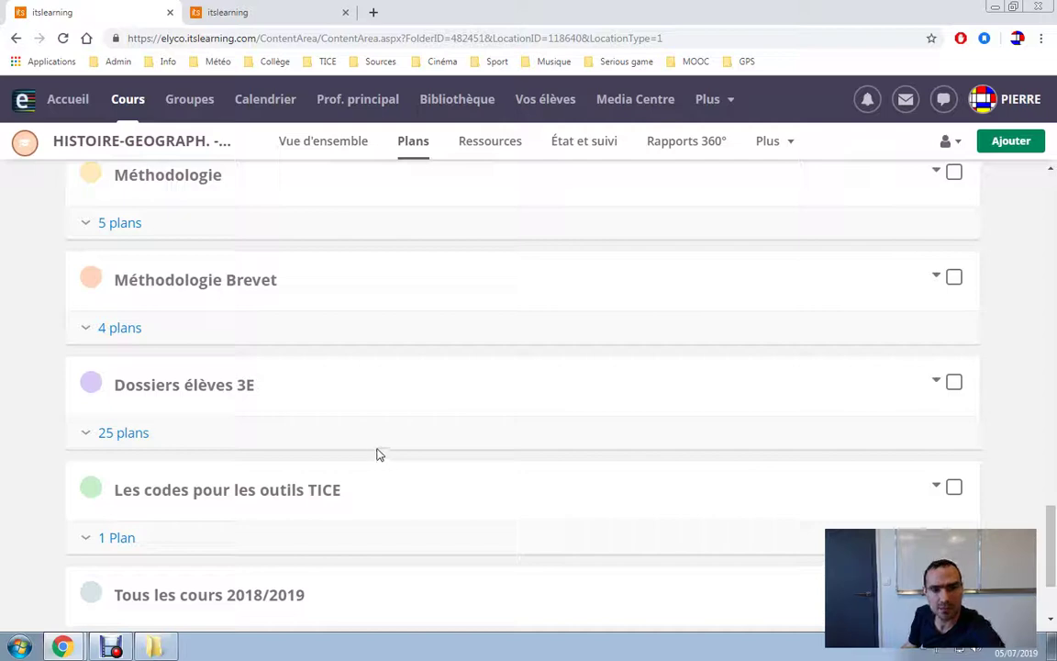
scroll(377, 454, up, 10)
scroll(386, 451, up, 12)
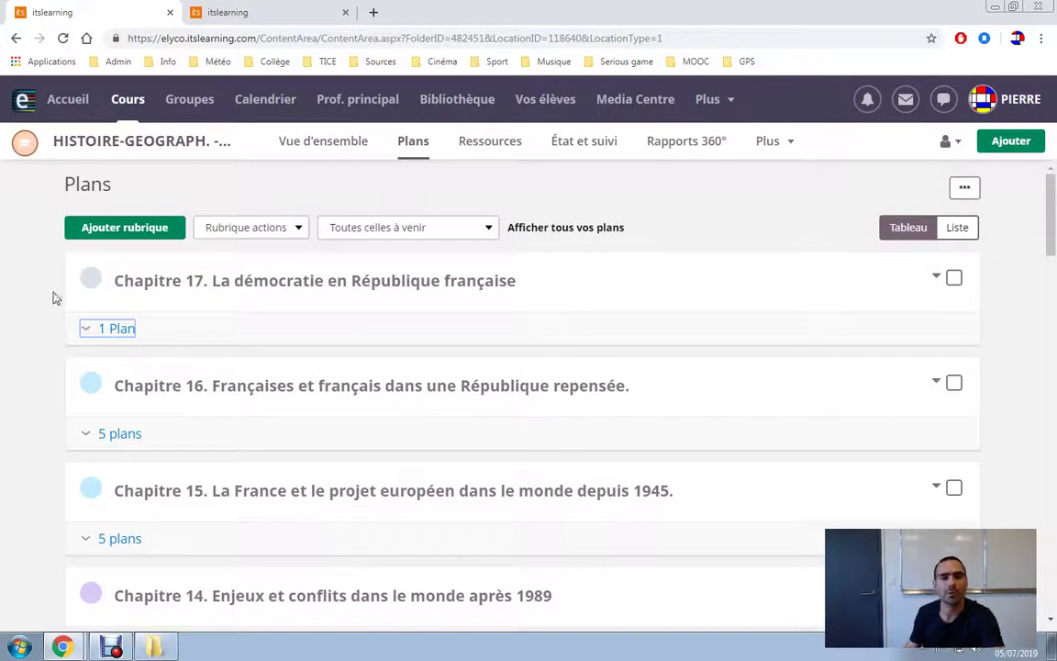
Add a new section titled "test" to the course plan and save it
click(103, 230)
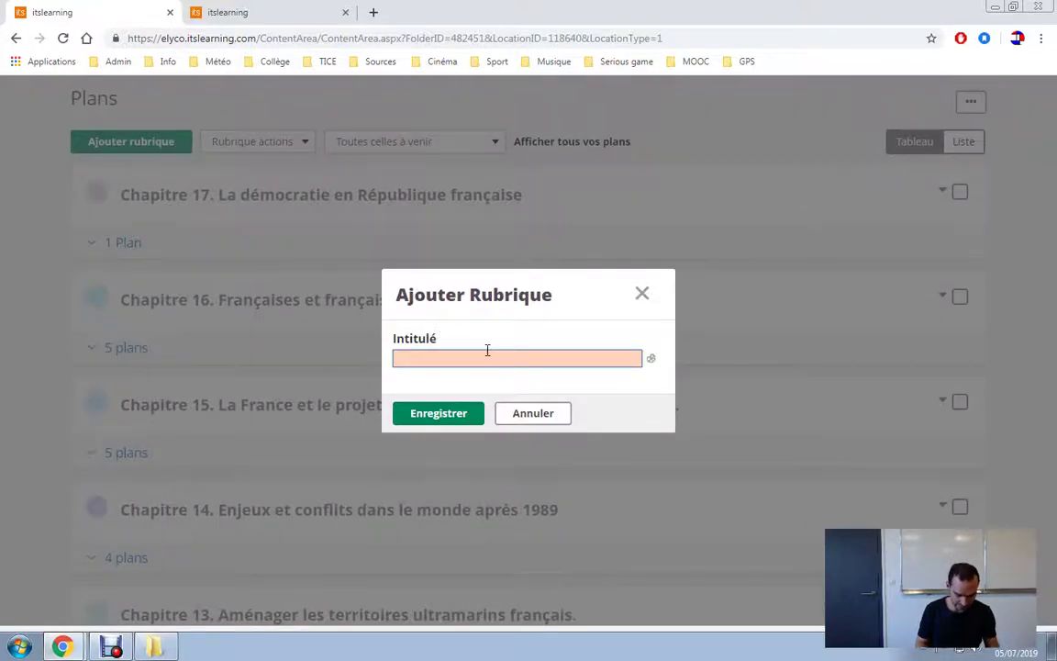
text(test)
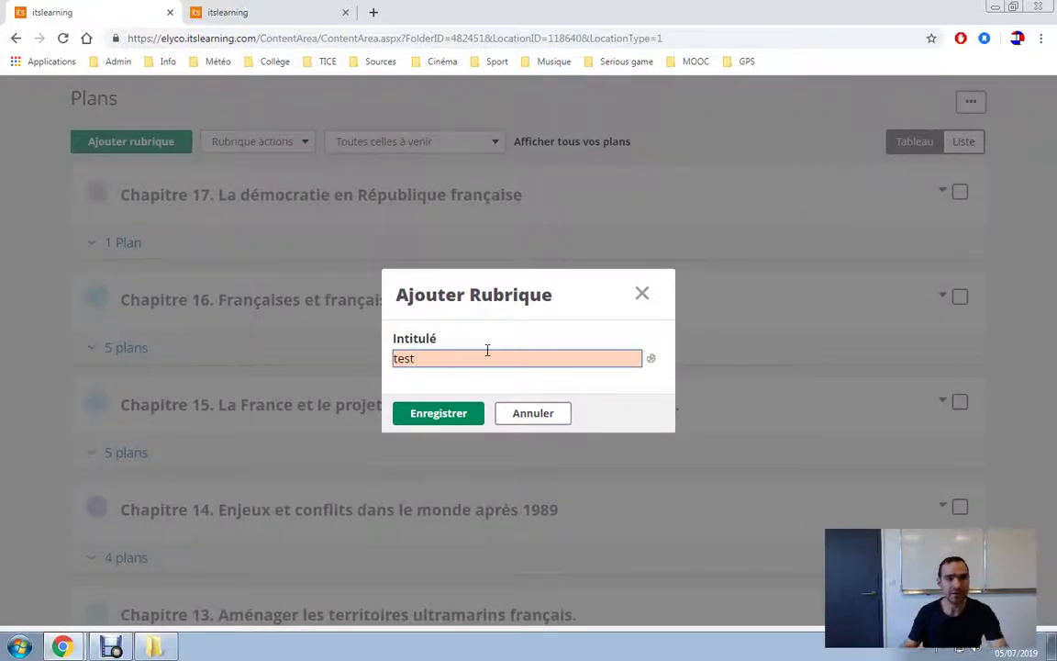
click(452, 415)
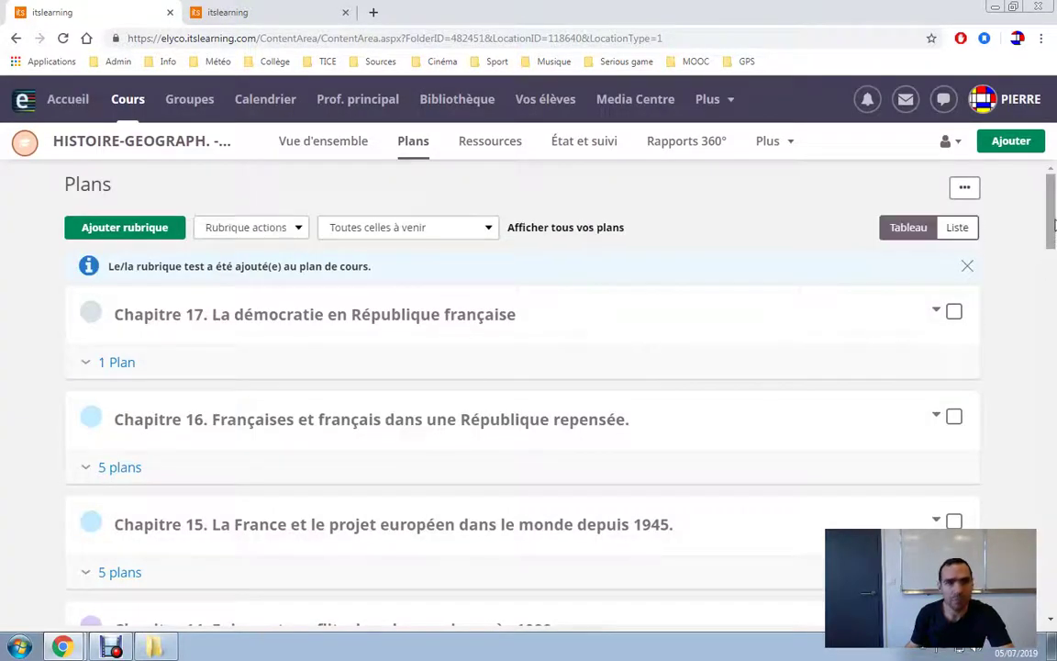
Move the "test" section up one place, above "Tous les cours 2018/2019"
drag(1054, 225, 1052, 582)
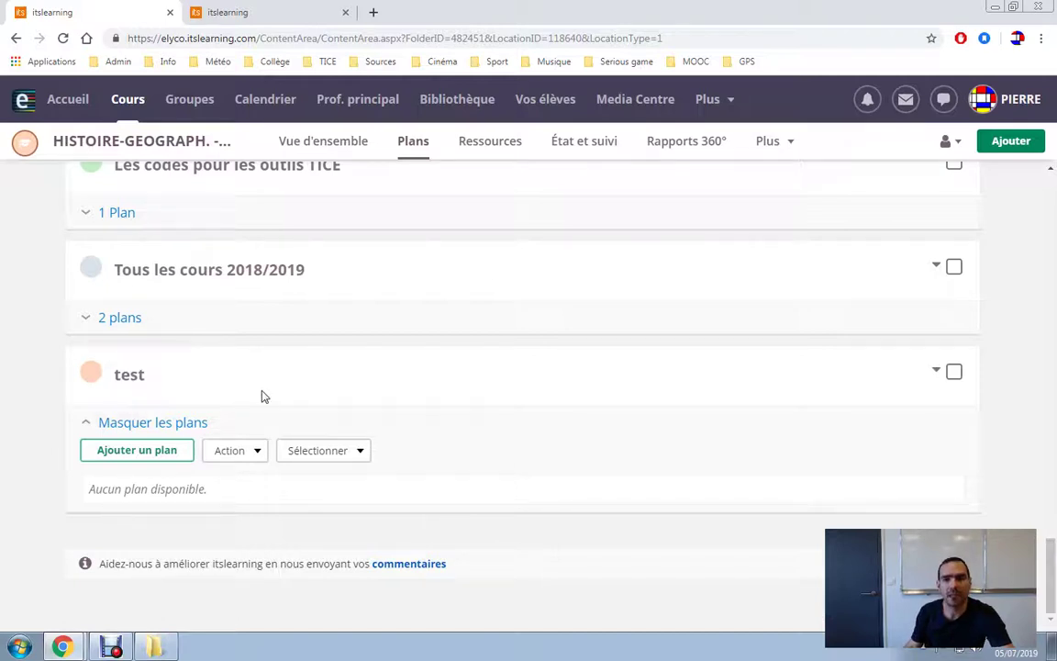
click(937, 371)
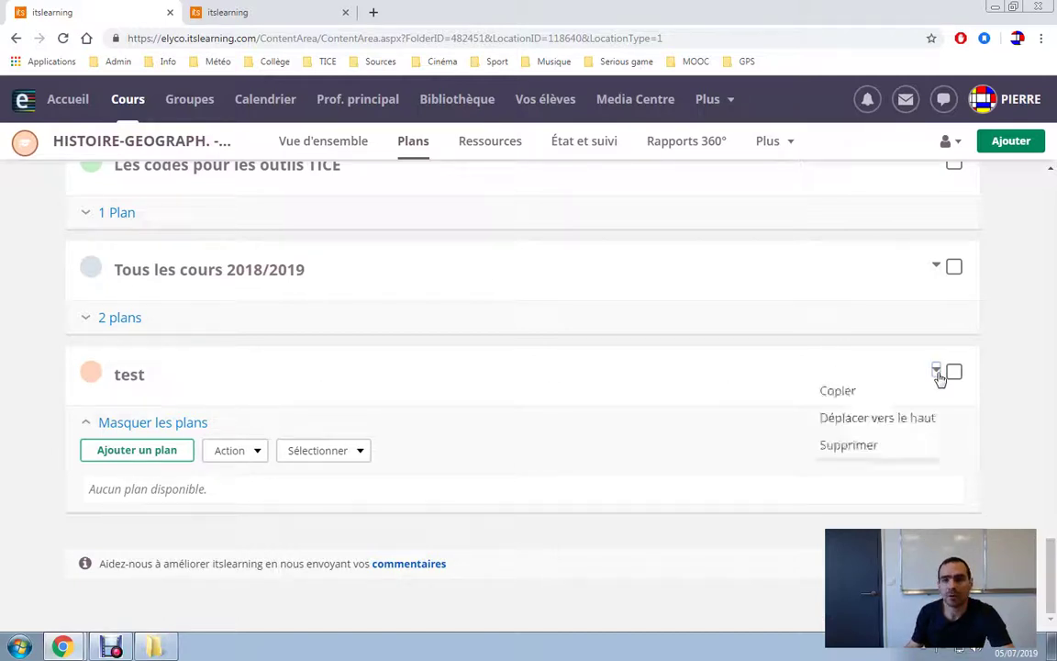
click(893, 424)
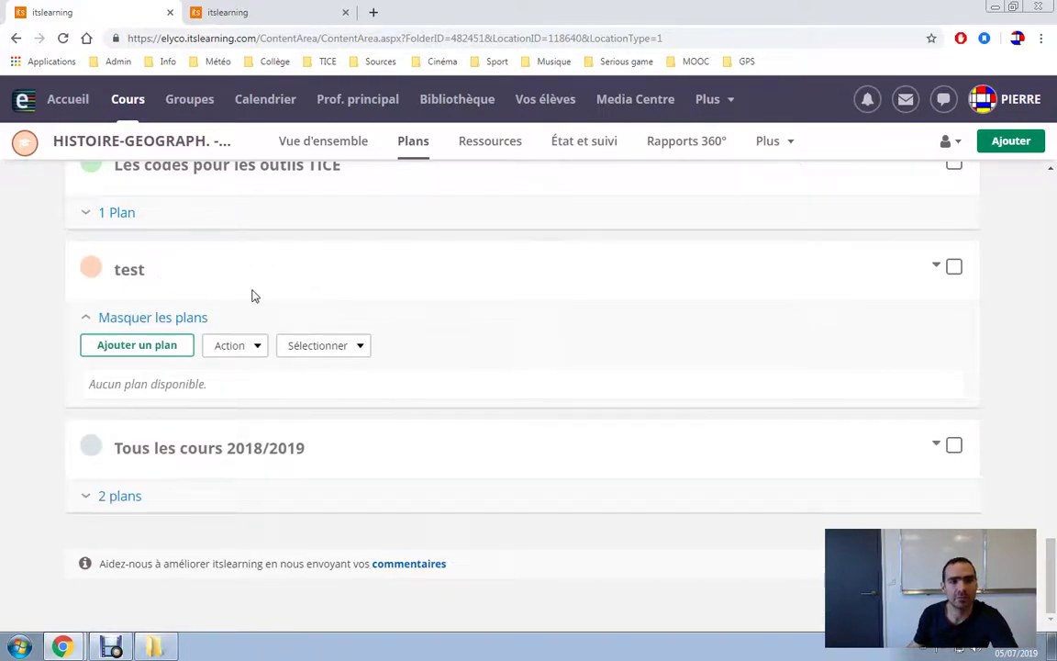
Move the "test" section down one place, below "Tous les cours 2018/2019", and reload the course plans
click(937, 267)
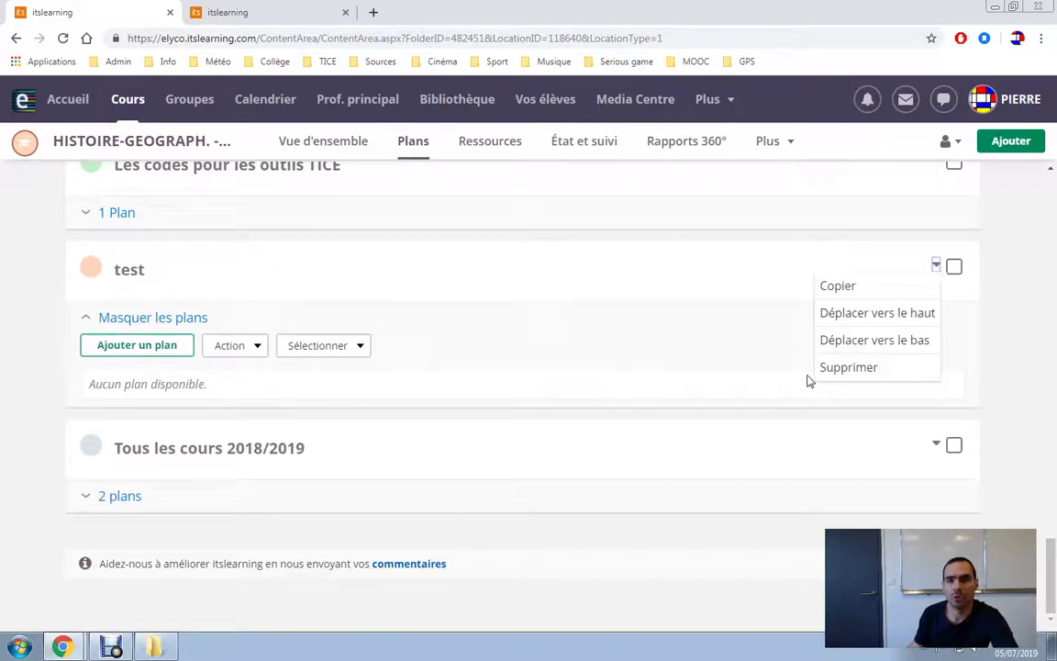
click(863, 342)
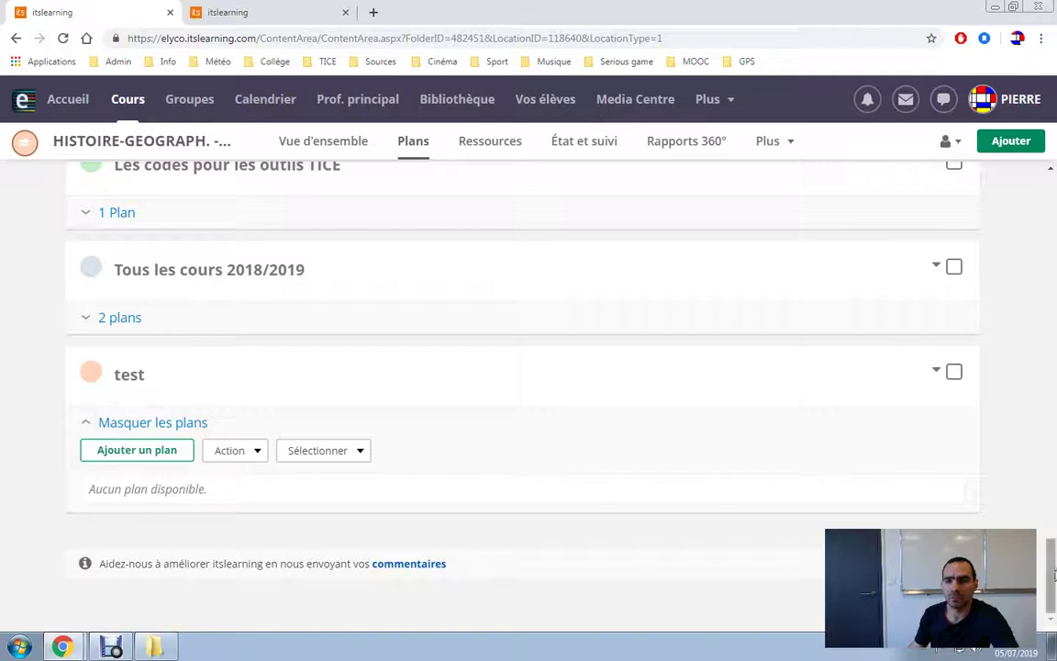
drag(1049, 550, 1040, 195)
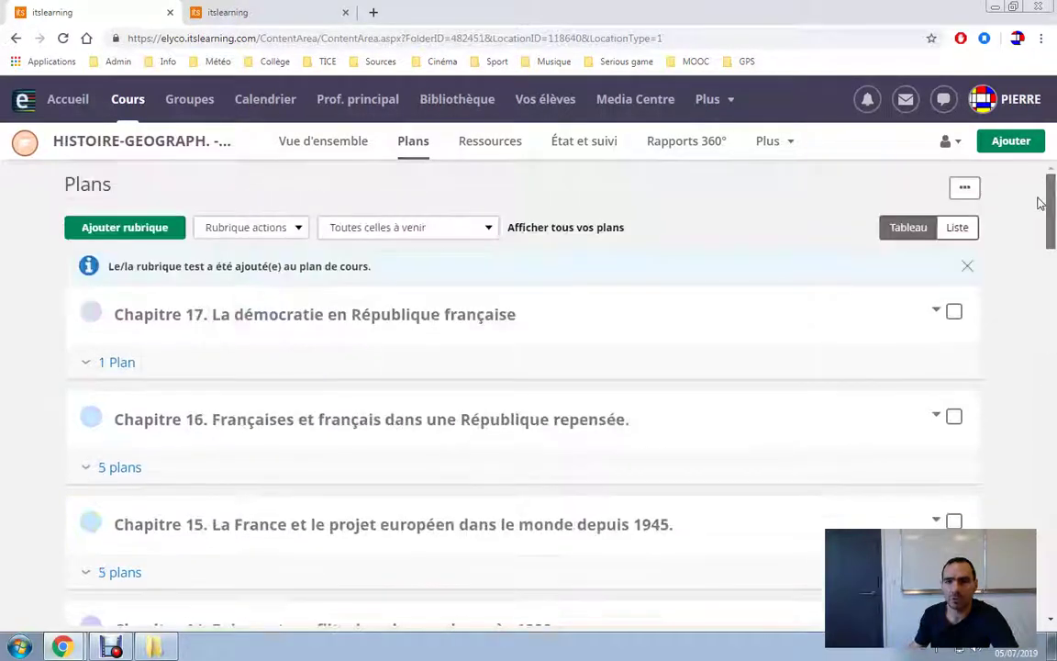
click(420, 147)
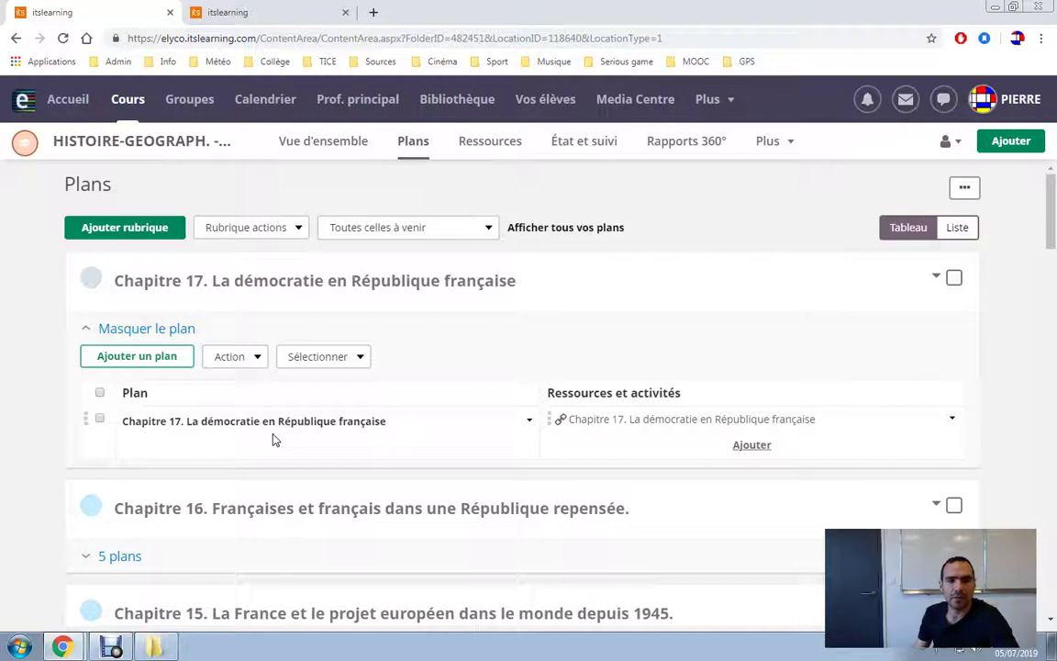
Expand the "test" section of the course plan and add a plan titled "I; hcdvvfse" to it
drag(1050, 221, 1051, 575)
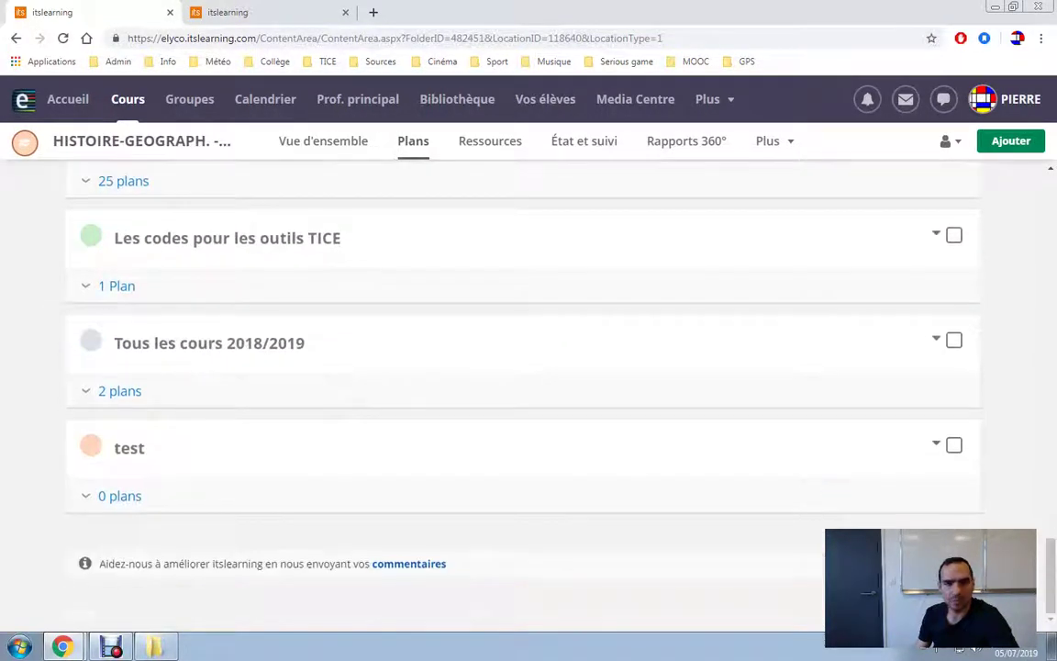
click(134, 499)
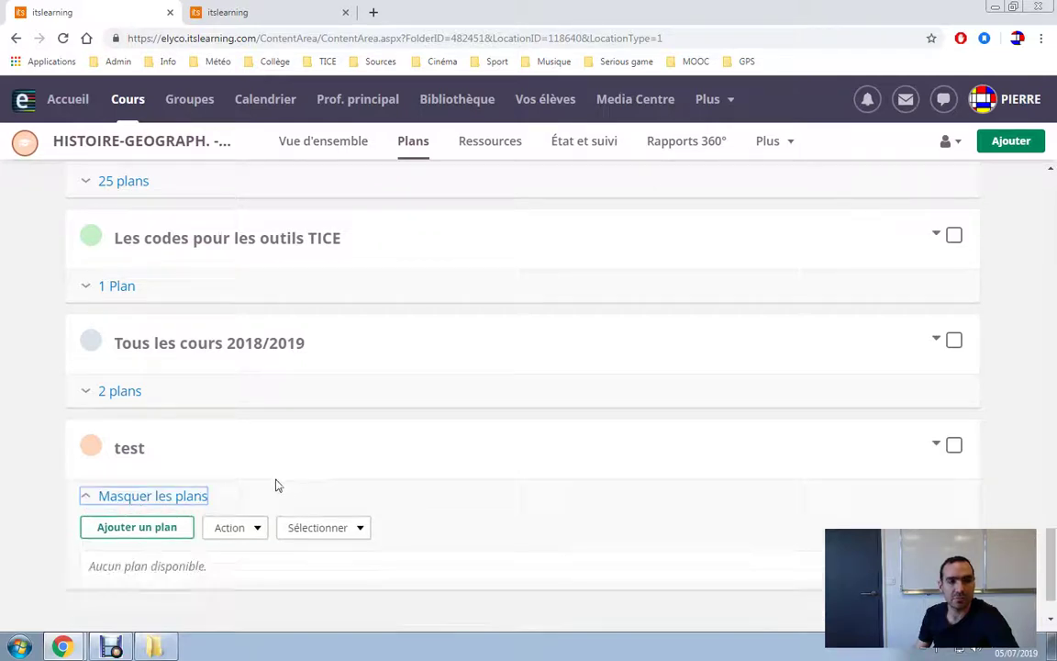
scroll(285, 484, down, 1)
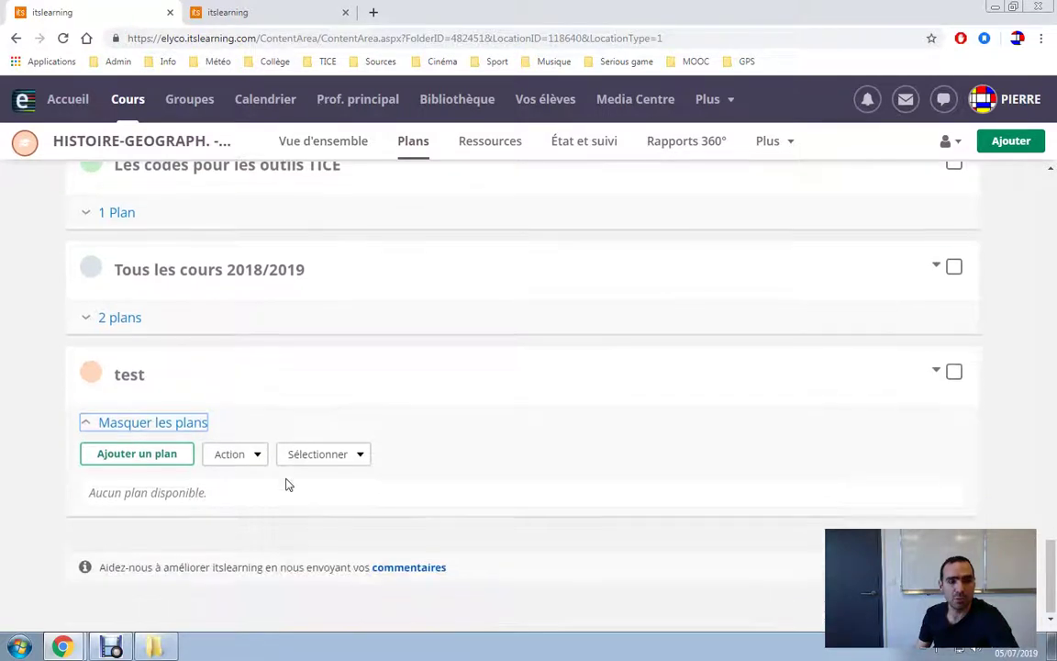
click(124, 456)
scroll(125, 465, down, 1)
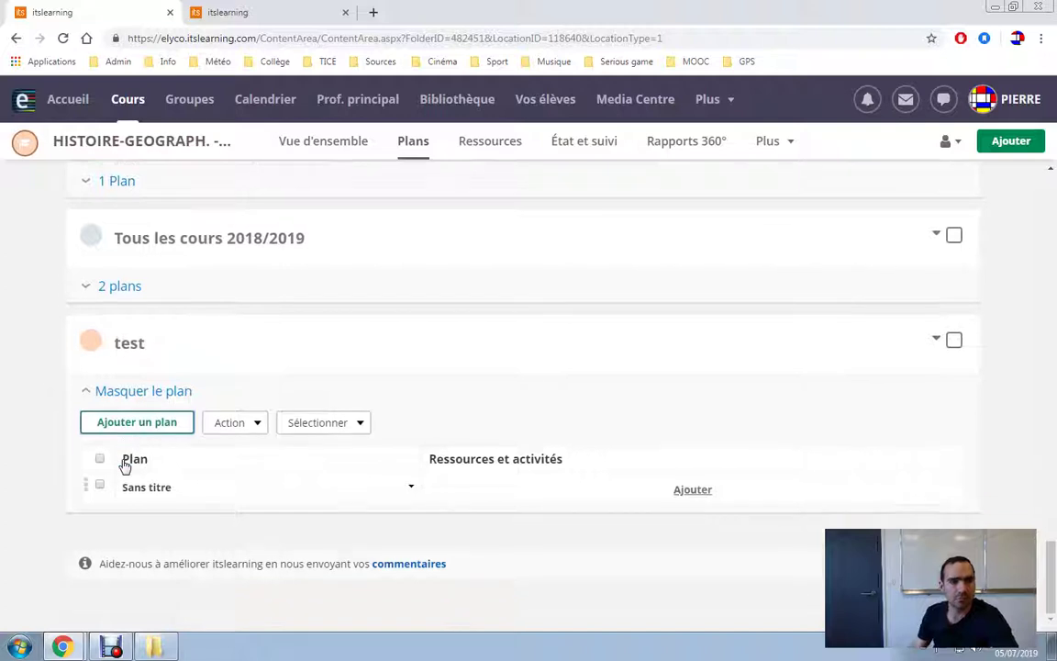
click(201, 491)
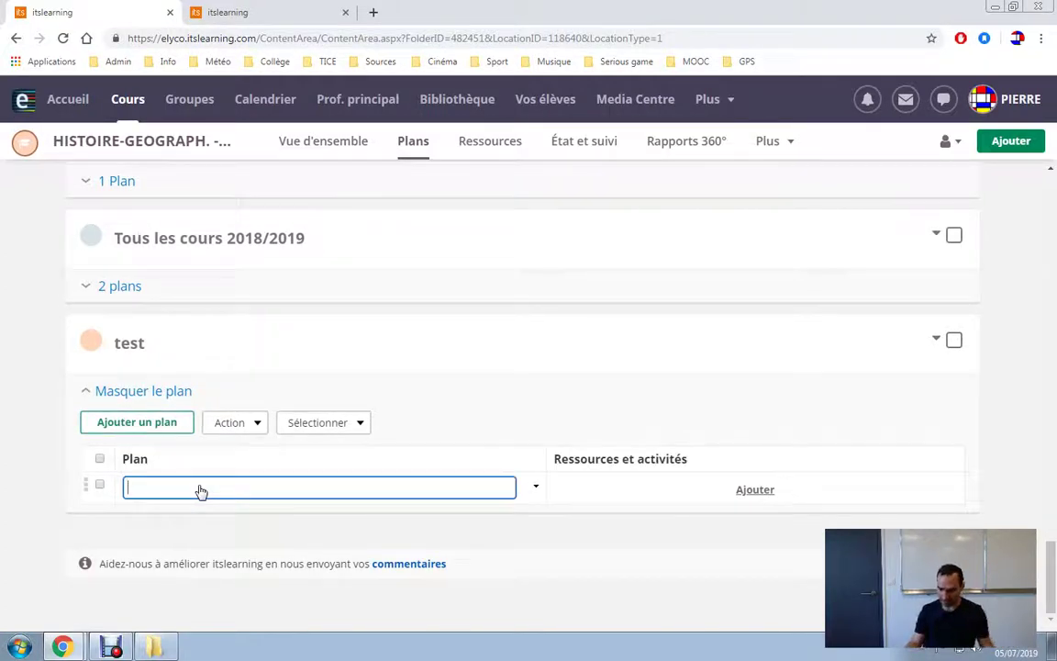
text(I; )
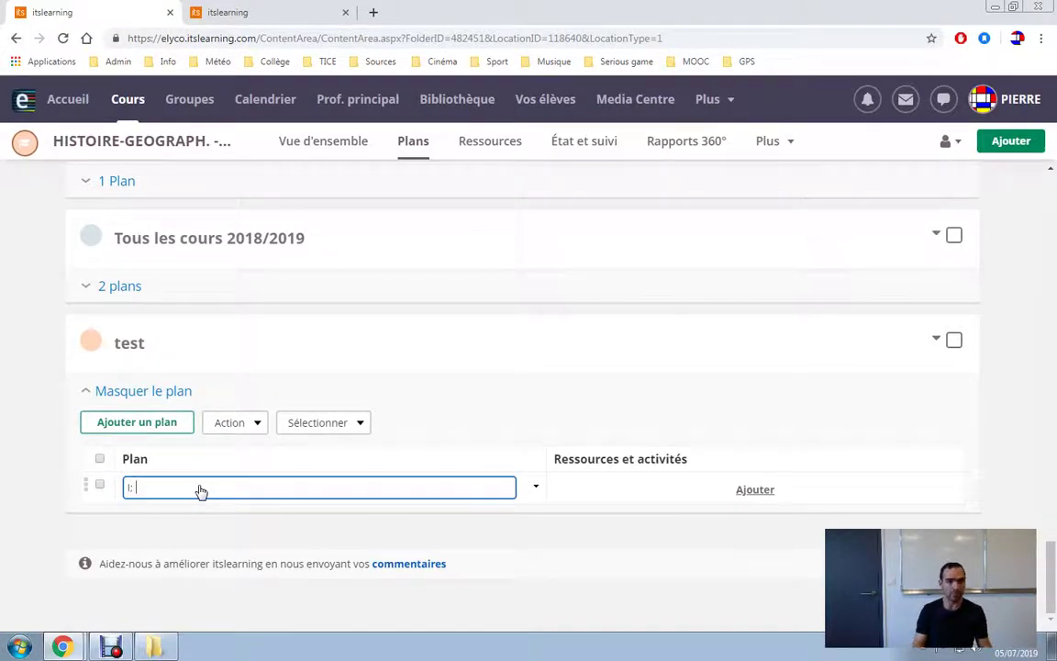
text(hcdvvfse)
key(Return)
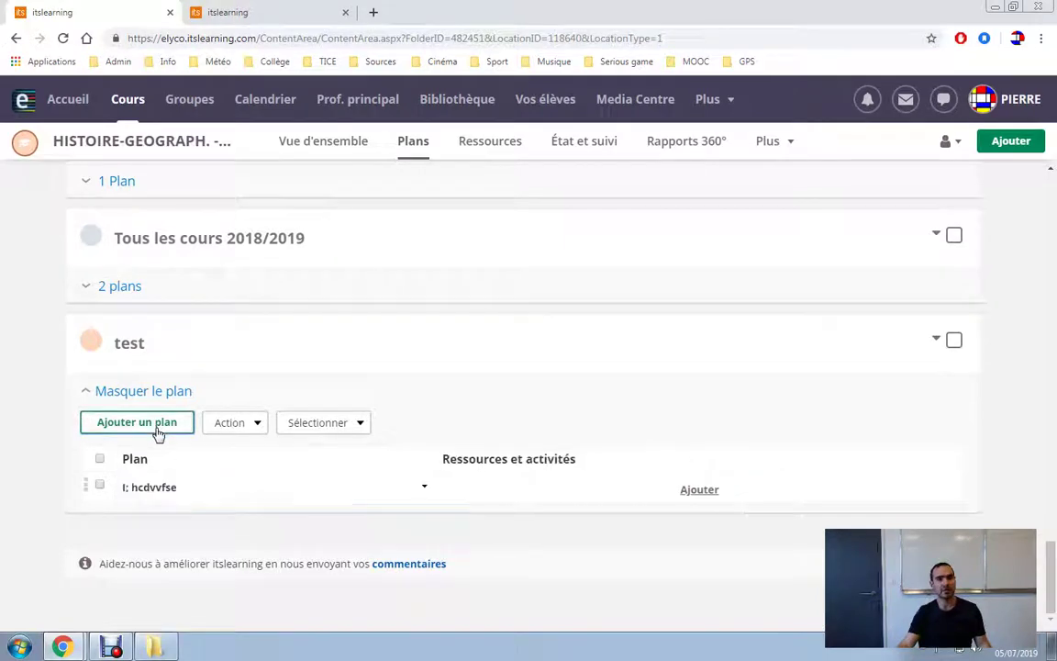
Add a second plan titled "II.ffrfr" to the "test" section
click(158, 424)
click(184, 488)
text(I)
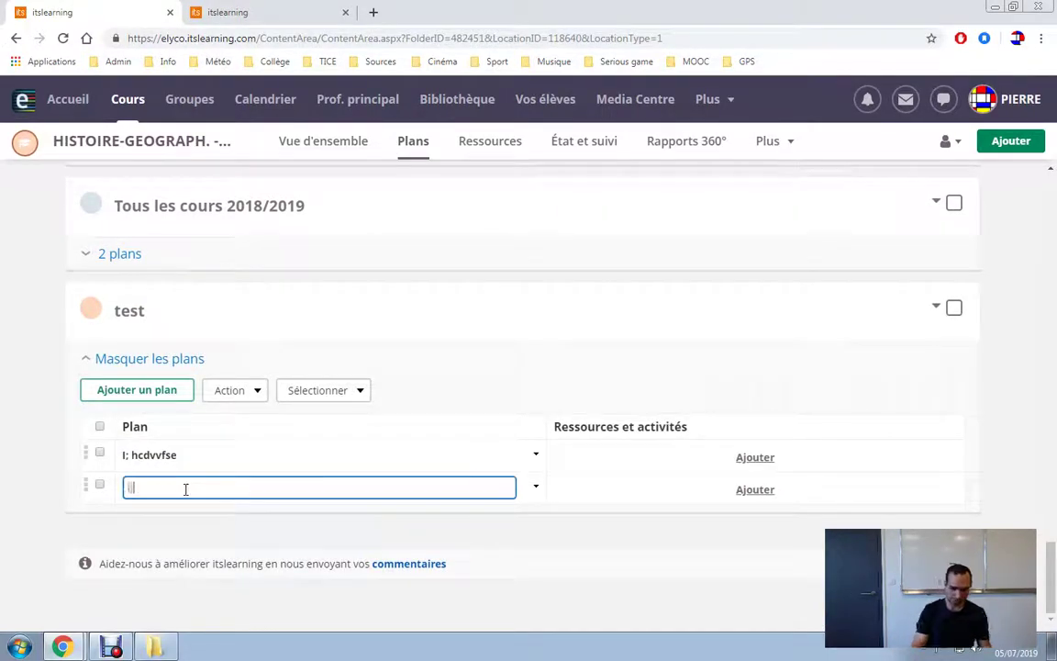
text(I.ffrfr)
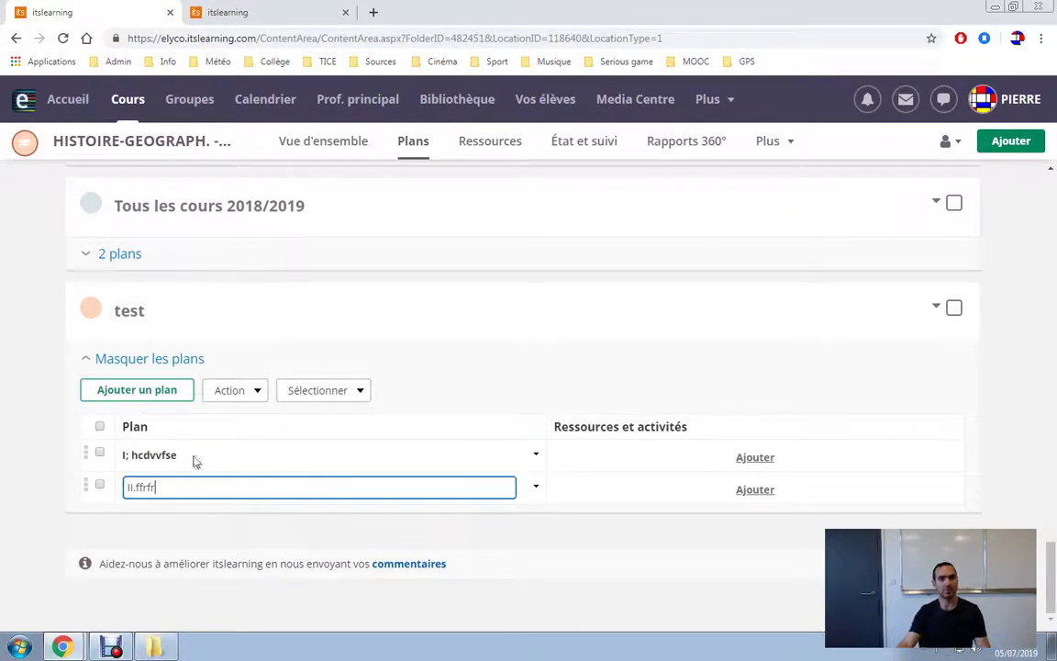
key(Return)
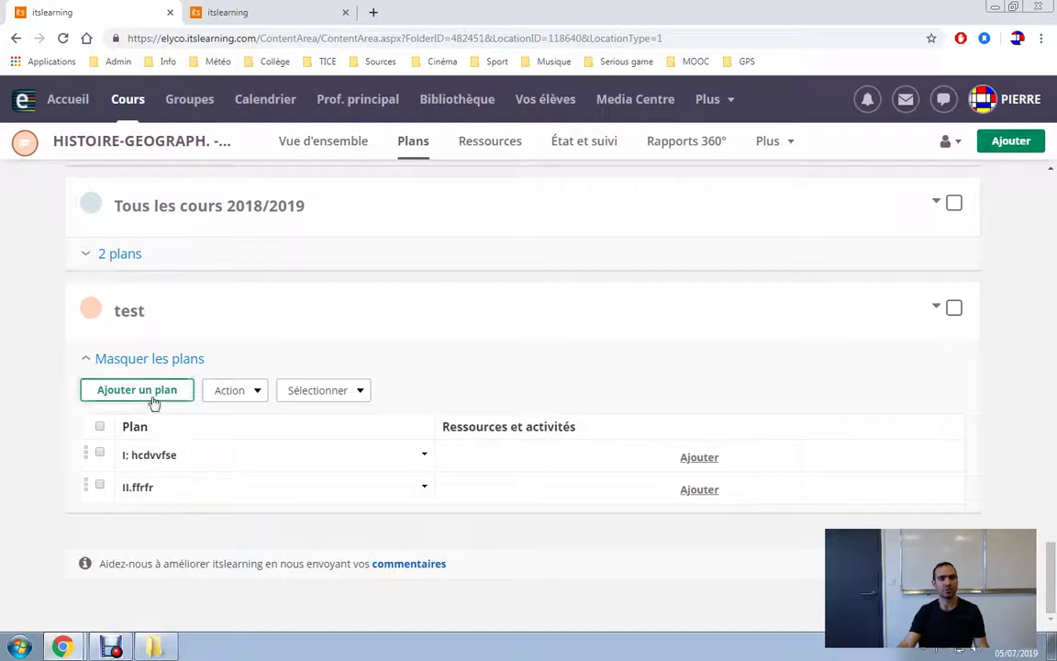
Add a third plan titled "III. ejhfzferj" to the "test" section
click(154, 391)
click(168, 496)
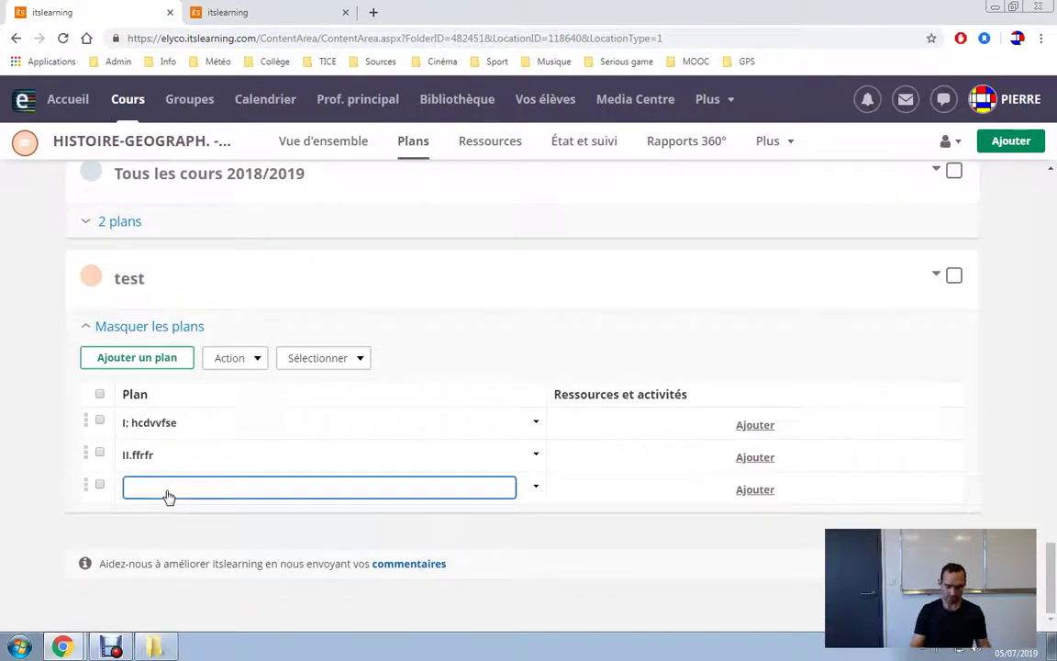
text(III.)
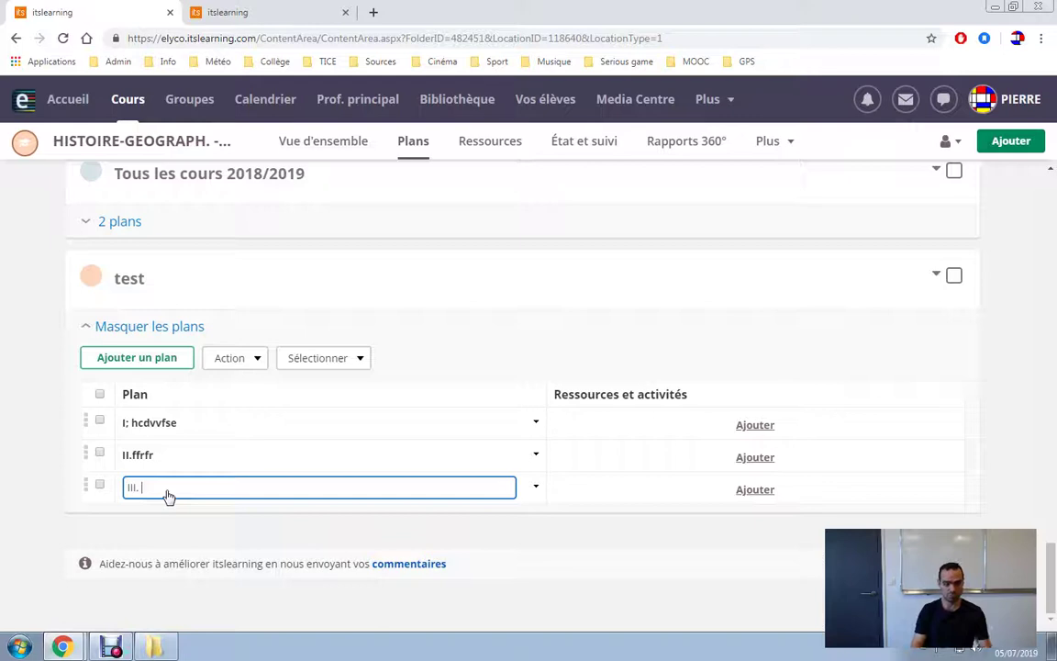
text( ejhfzferj)
key(Return)
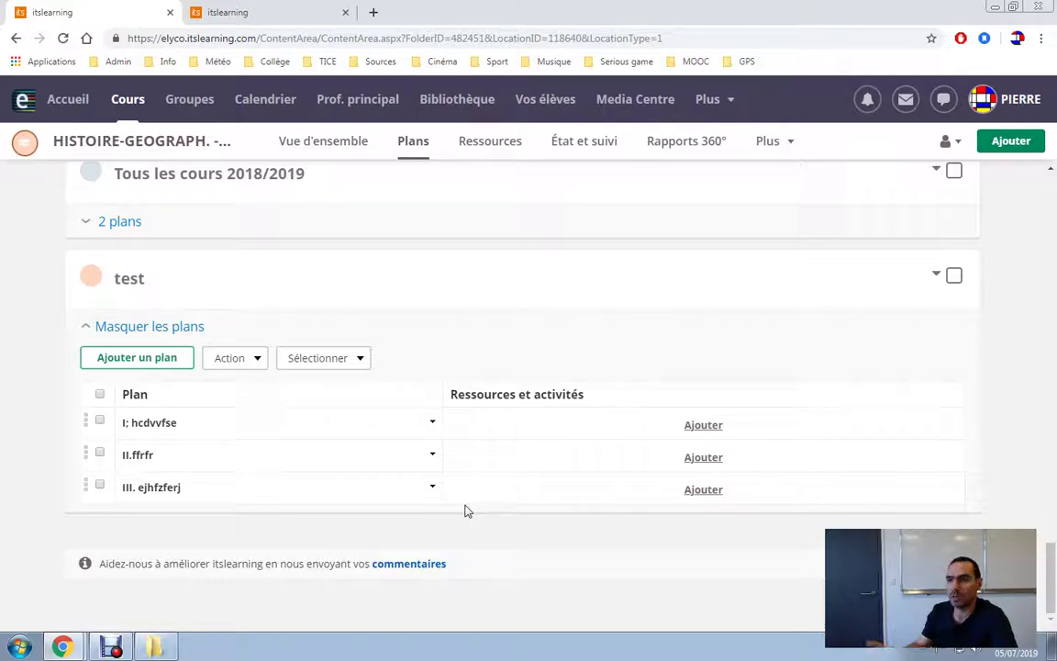
Expand the section "Chapitre 12. Indépendance et construction de nouveaux Etats" and examine its plans with their resources and activities
scroll(465, 511, up, 2)
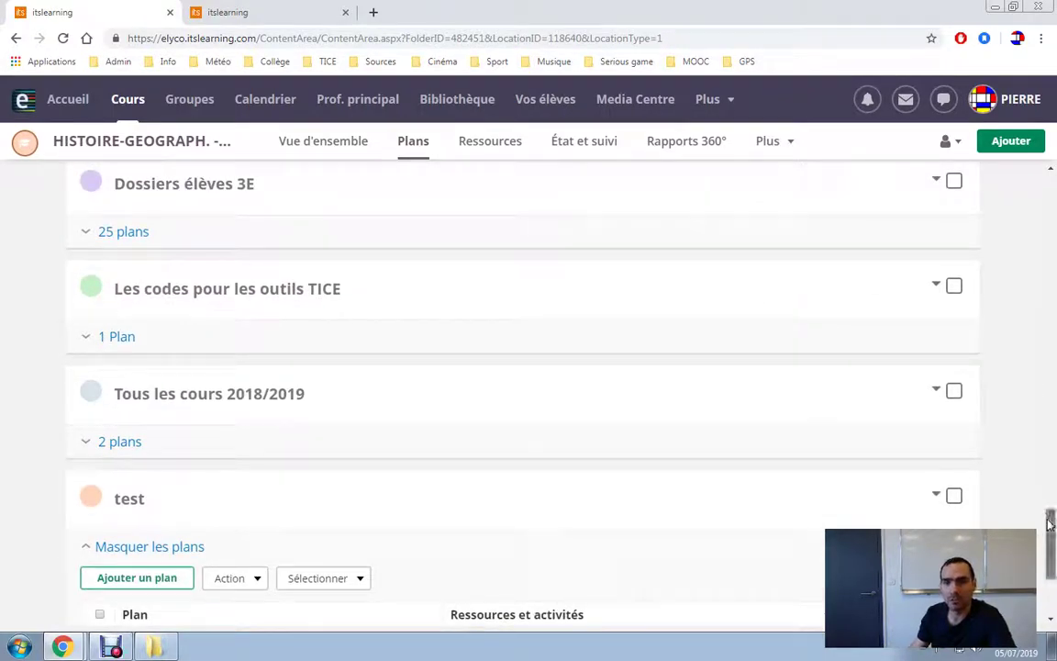
drag(1046, 509, 1051, 344)
scroll(502, 281, up, 3)
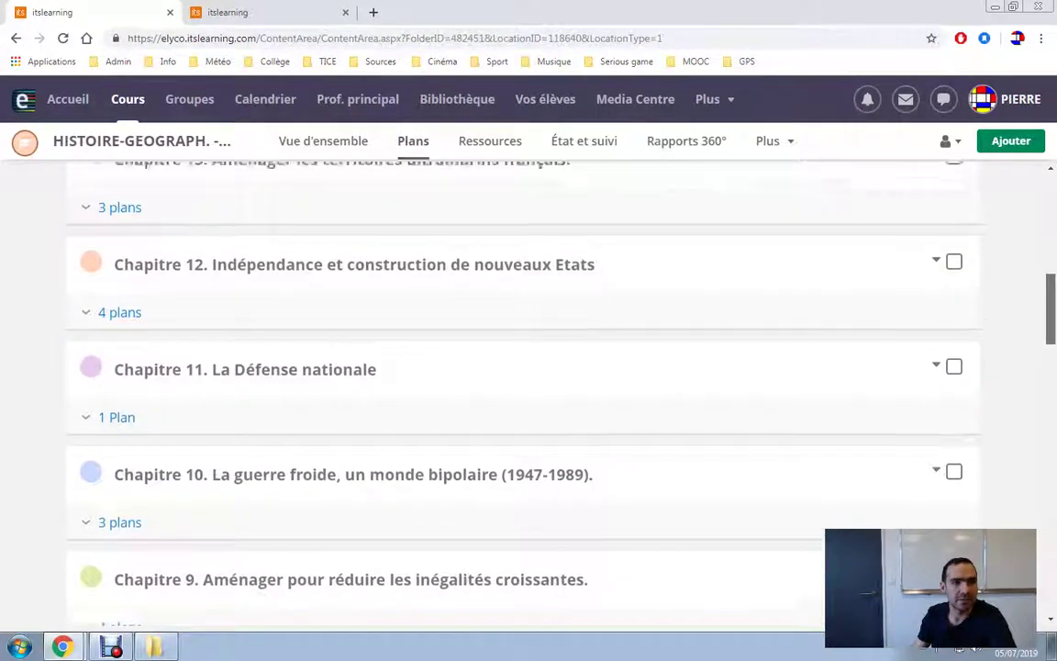
click(123, 372)
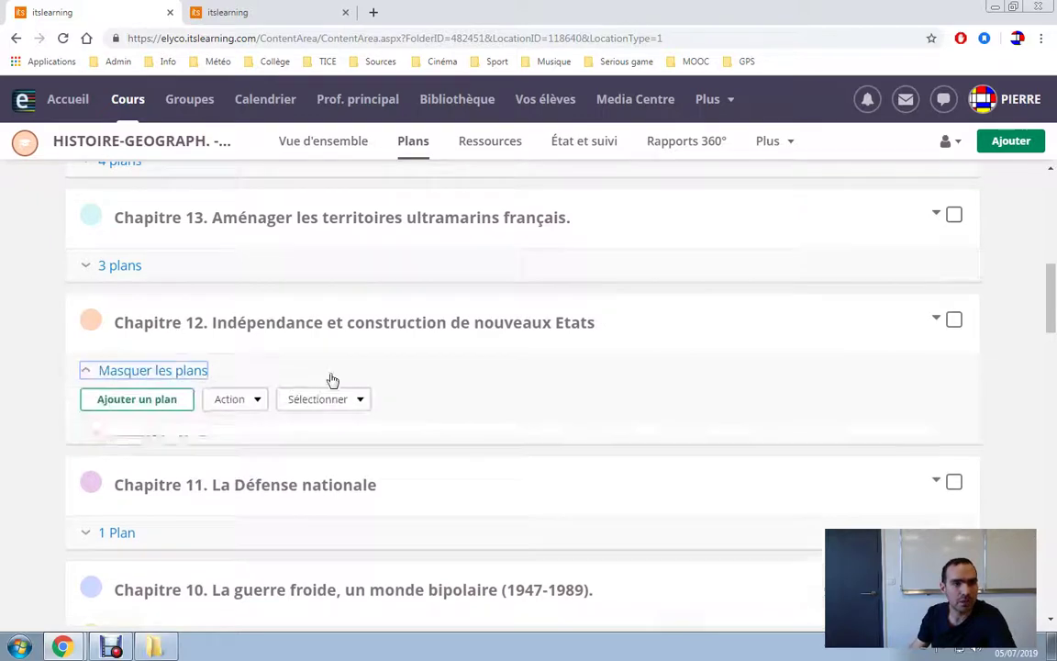
scroll(340, 380, down, 2)
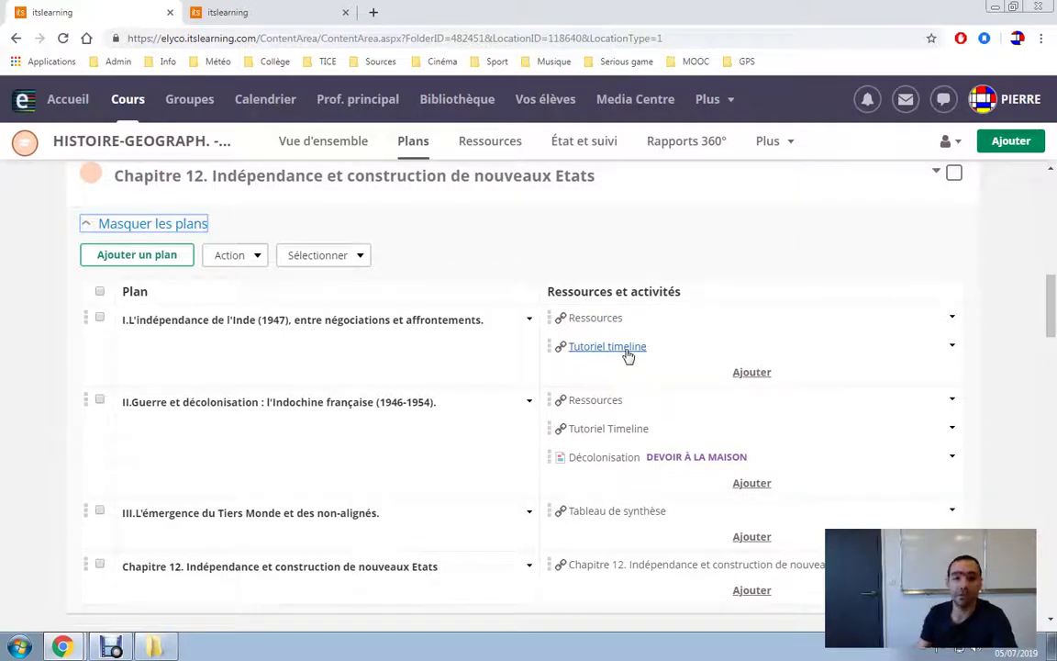
scroll(661, 358, down, 1)
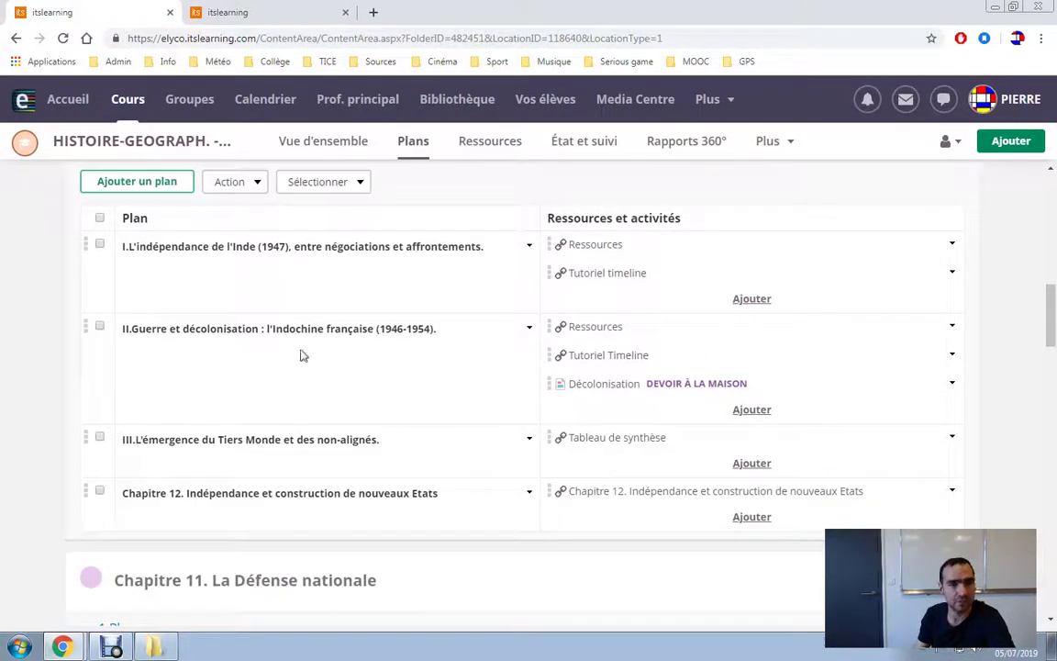
scroll(371, 388, down, 1)
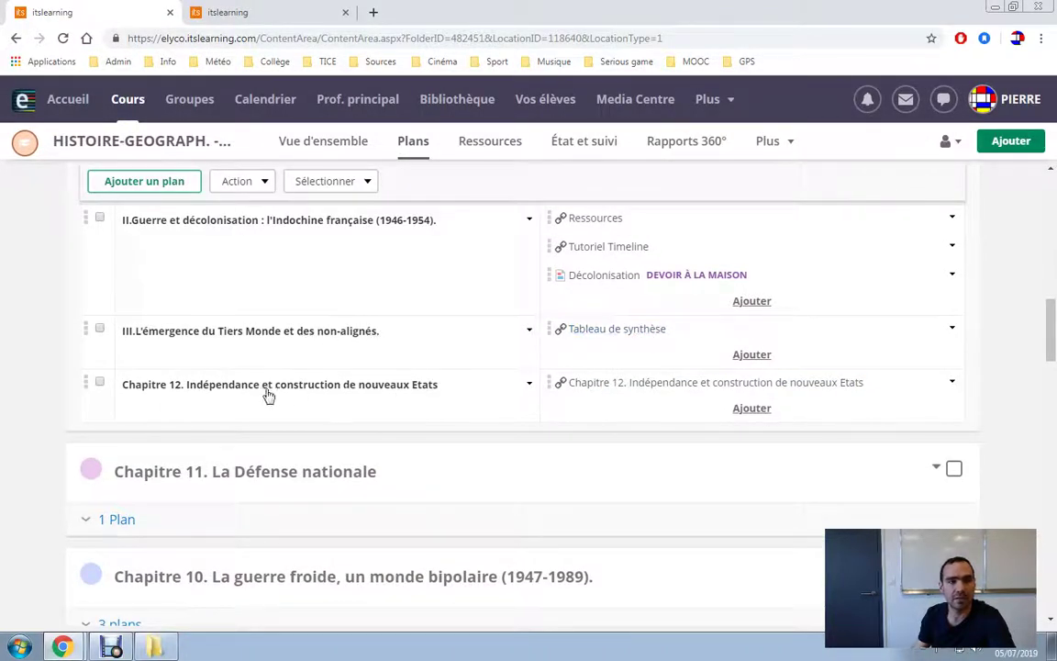
Open the resource "Chapitre 12. Indépendance et construction de nouveaux Etats" in a new tab and read through its embedded document
right_click(698, 389)
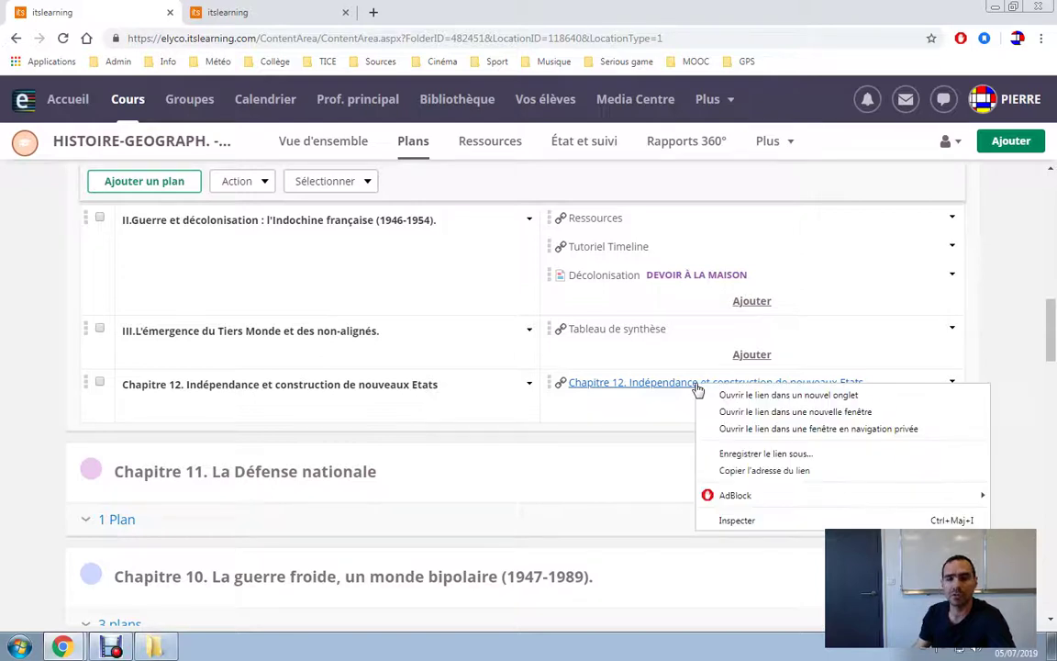
click(756, 396)
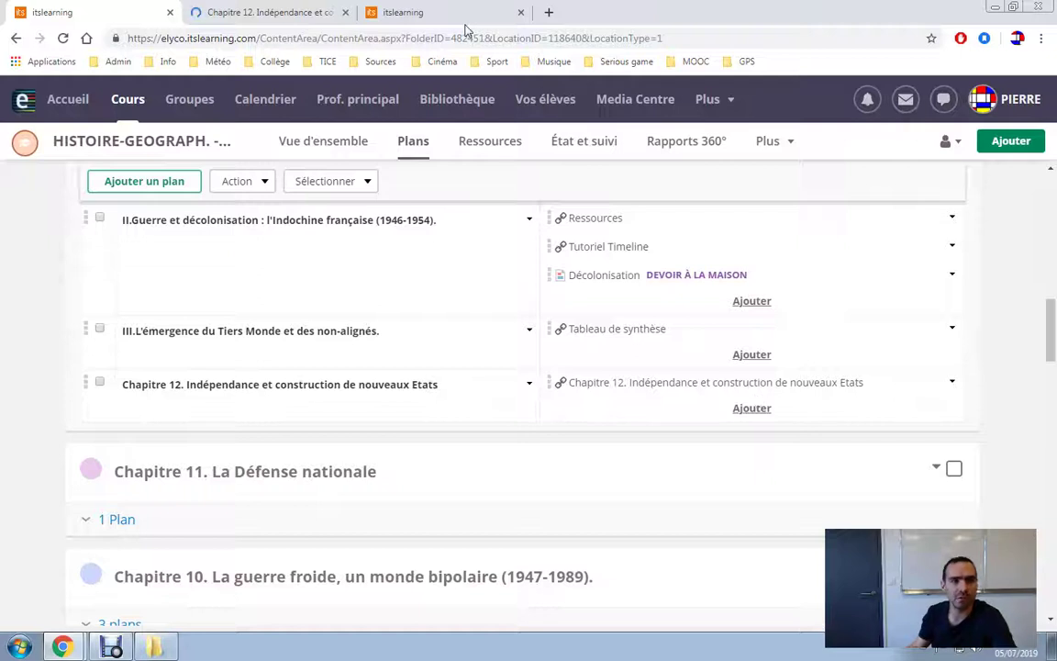
click(269, 15)
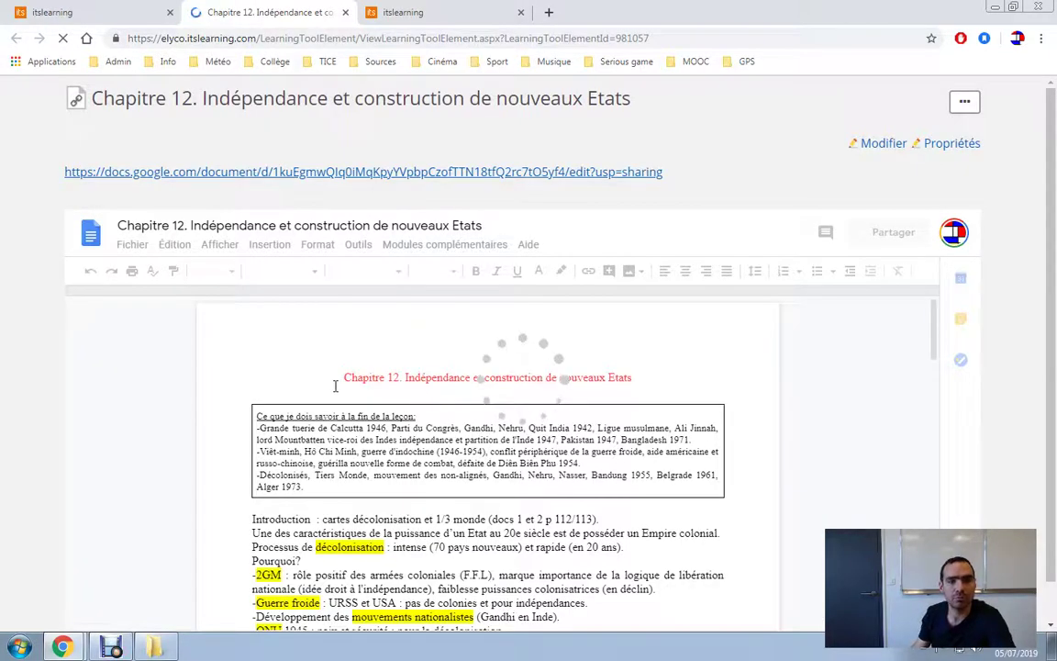
scroll(335, 380, down, 3)
scroll(335, 380, down, 7)
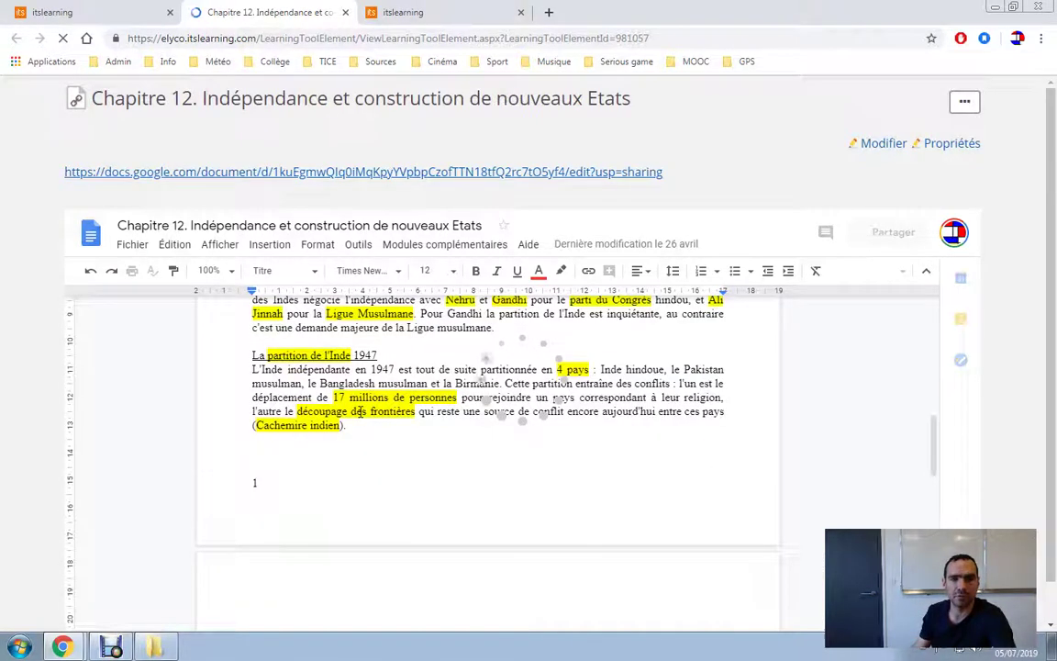
scroll(367, 412, down, 5)
scroll(386, 414, down, 4)
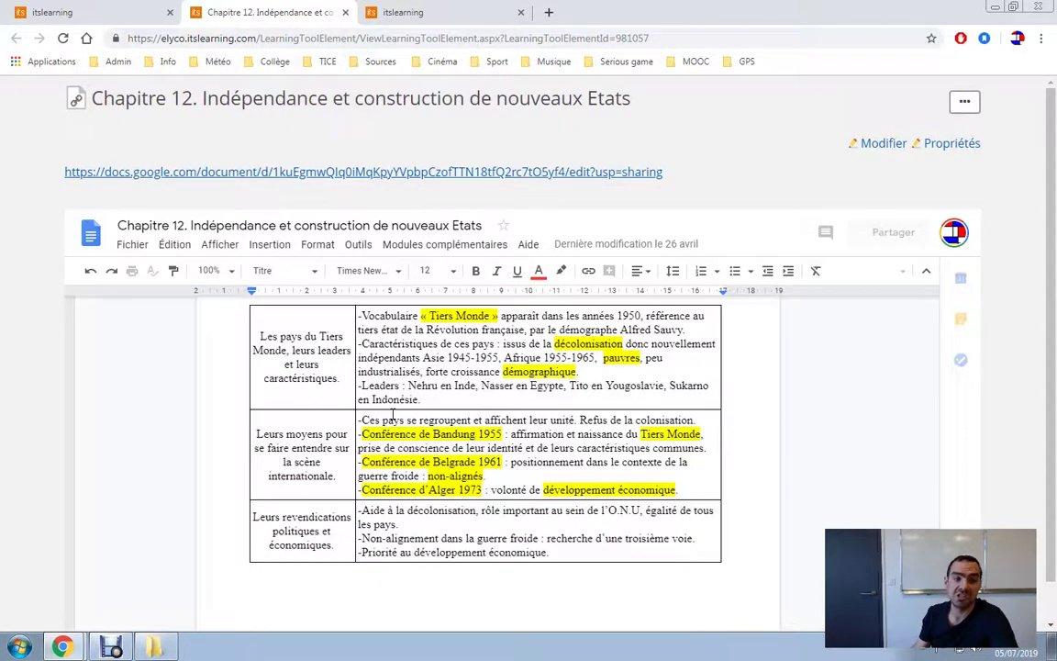
scroll(394, 413, down, 2)
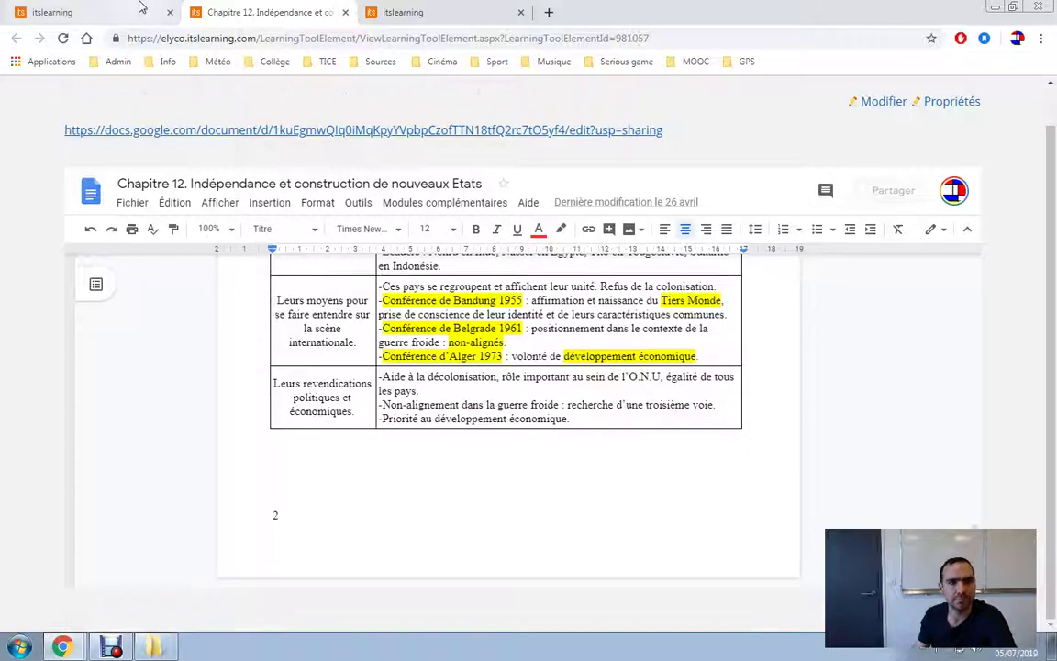
Return to the course plans tab and review the Chapitre 12 plans, including the "Décolonisation" homework
click(142, 8)
scroll(521, 389, up, 2)
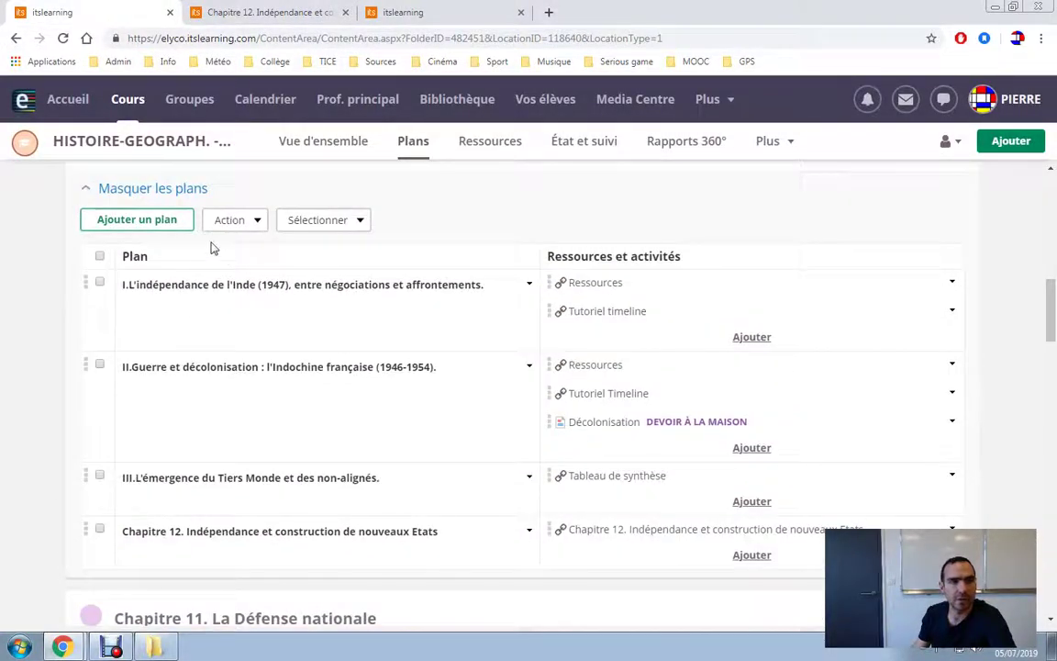
scroll(252, 273, up, 1)
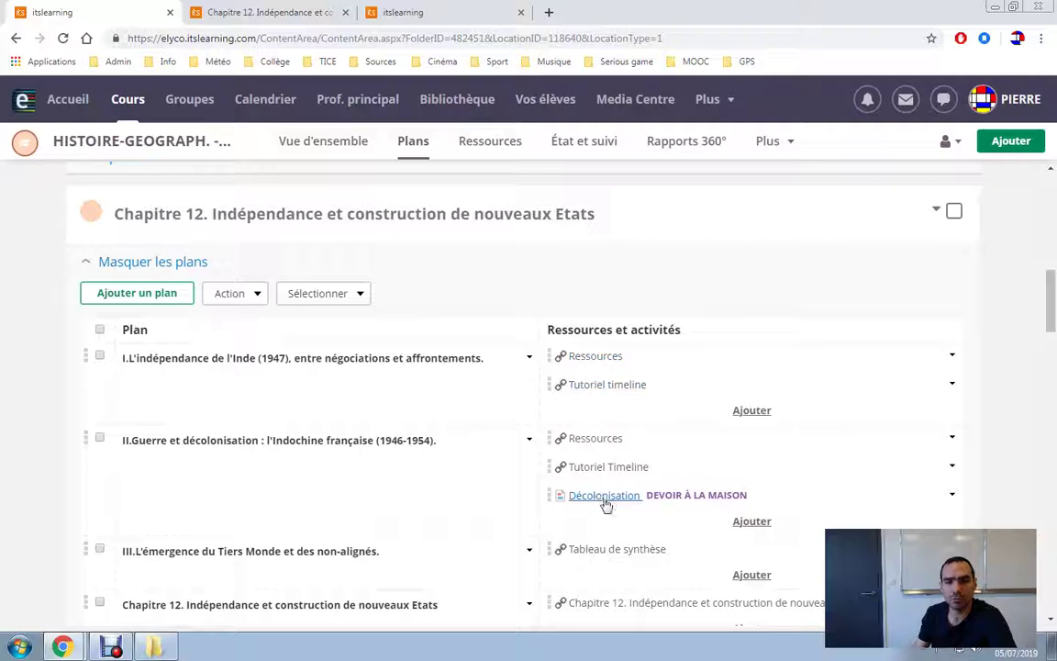
scroll(610, 504, up, 1)
scroll(613, 508, up, 2)
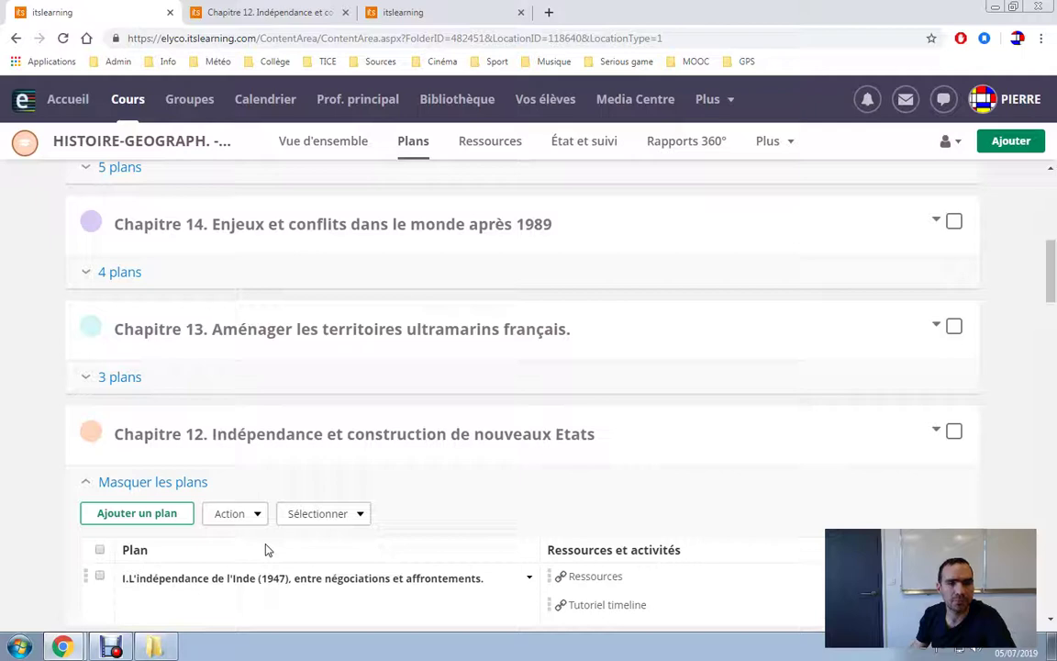
Open the course "HISTOIRE-GEOGRAPH. - 3 E" from the list of courses
scroll(267, 549, up, 6)
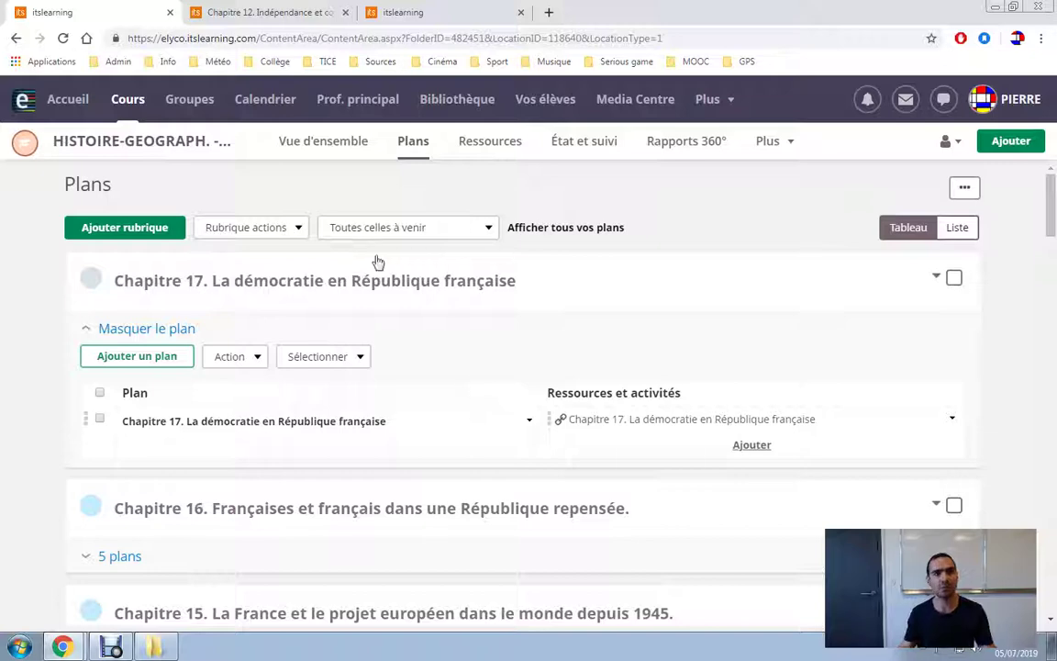
click(129, 105)
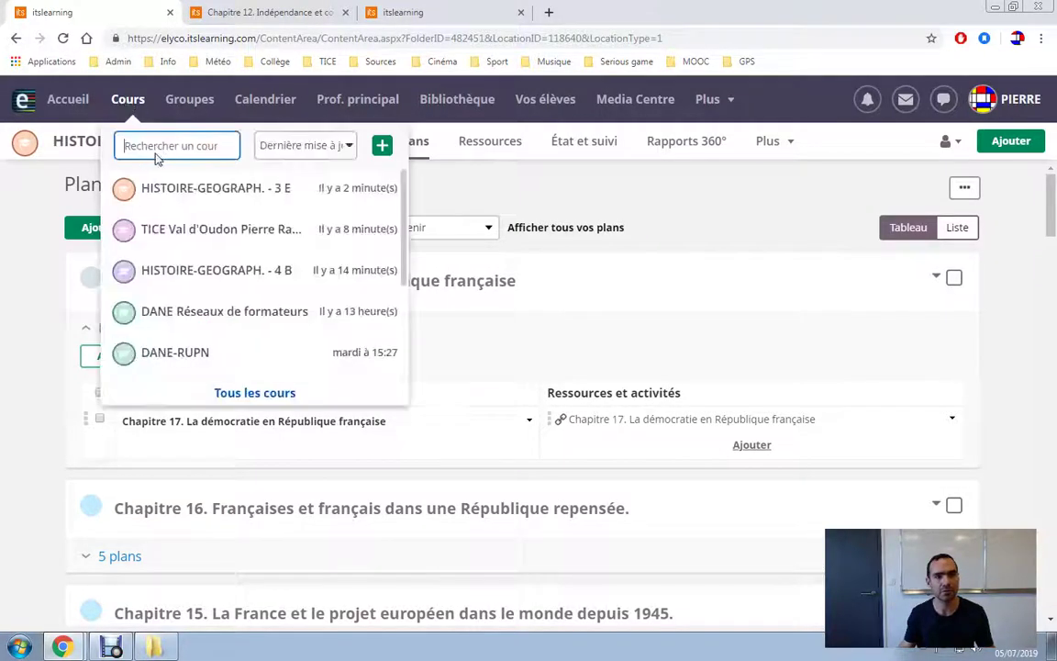
click(184, 202)
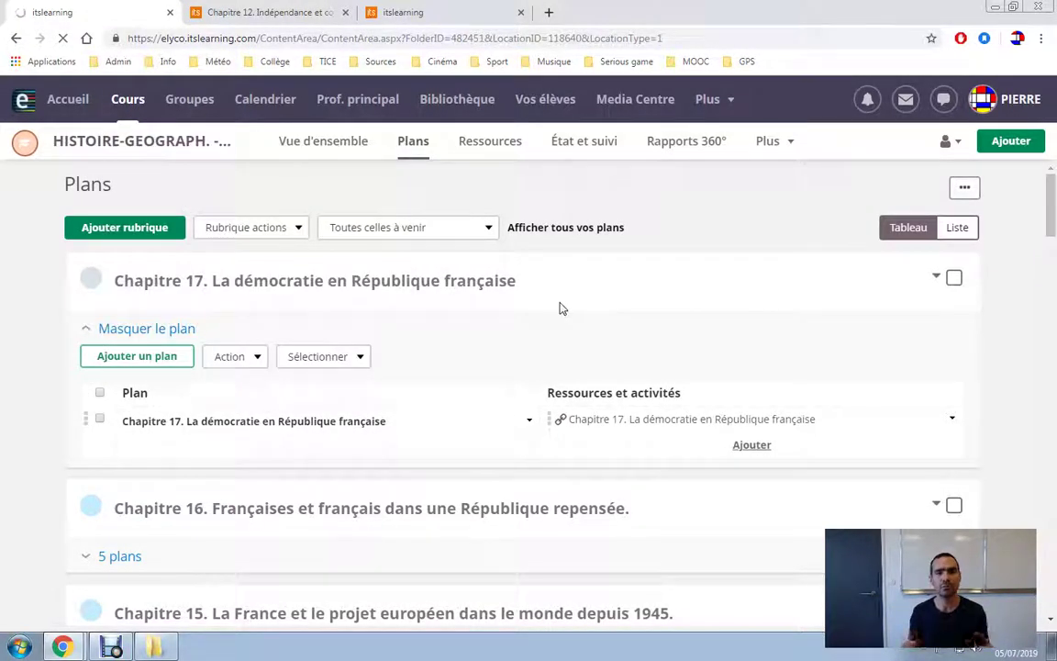